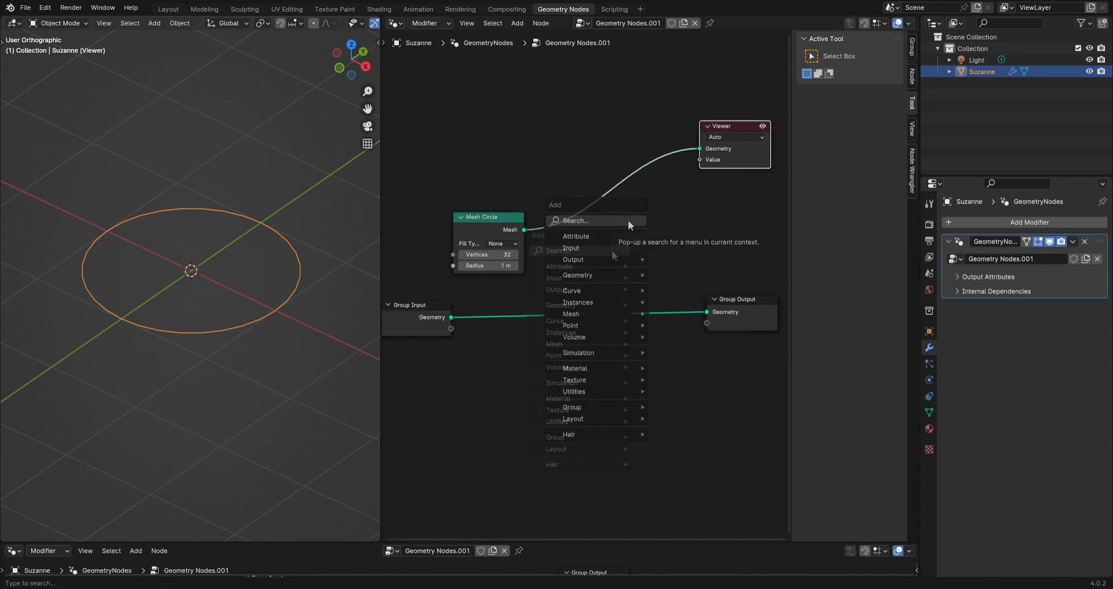
Add a Points node on the link leading into the Group Output.
left_click(628, 221)
type("points")
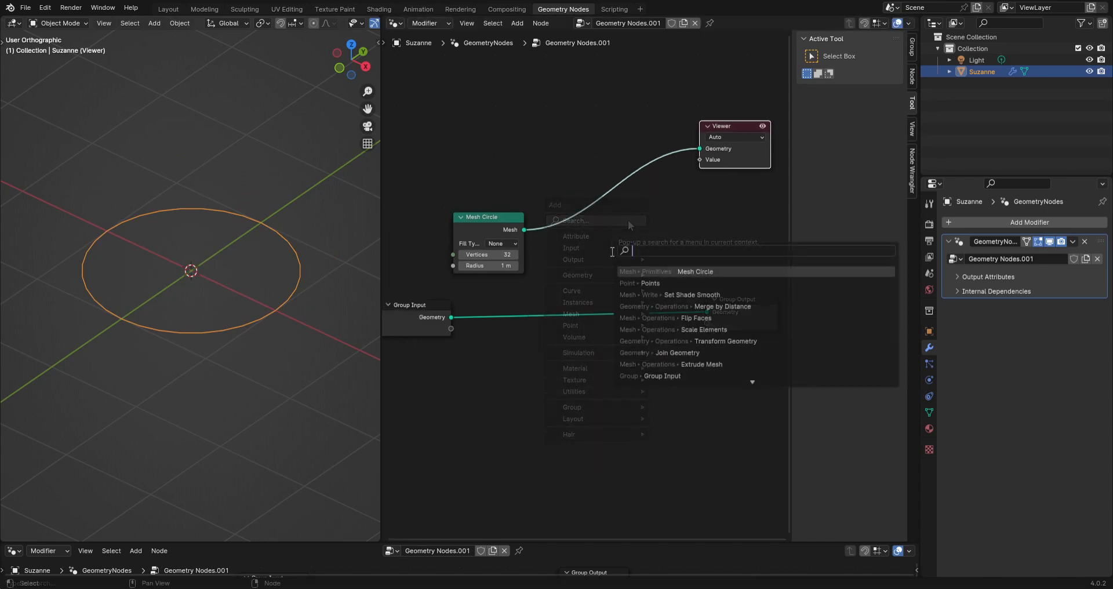
key("Return")
left_click(602, 235)
Add an Instance on Points node between the Group Input and the Points node.
key("shift+a")
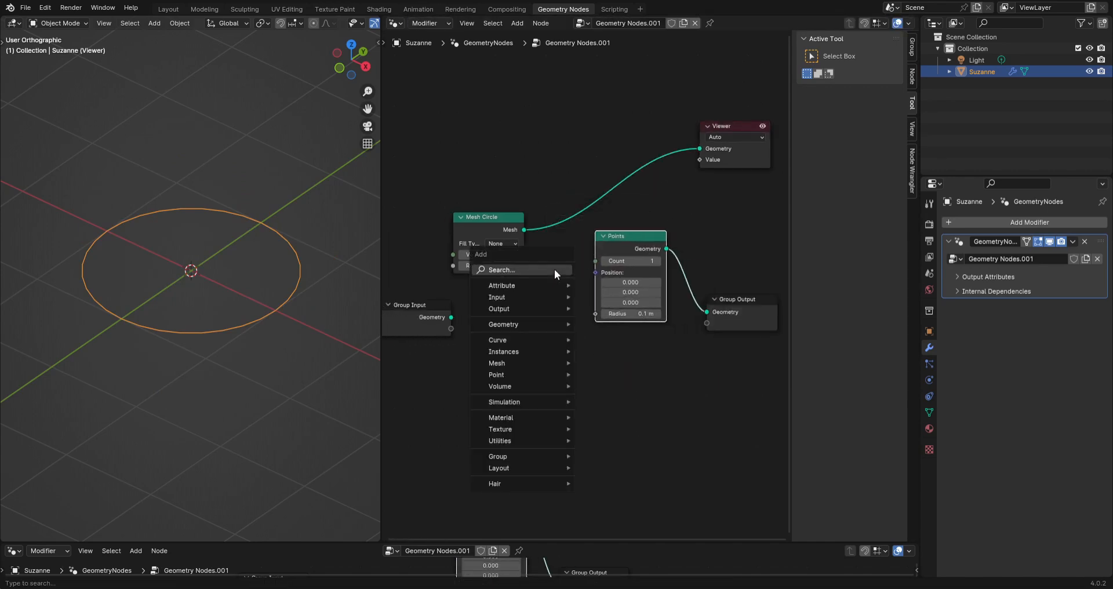
type("instance on")
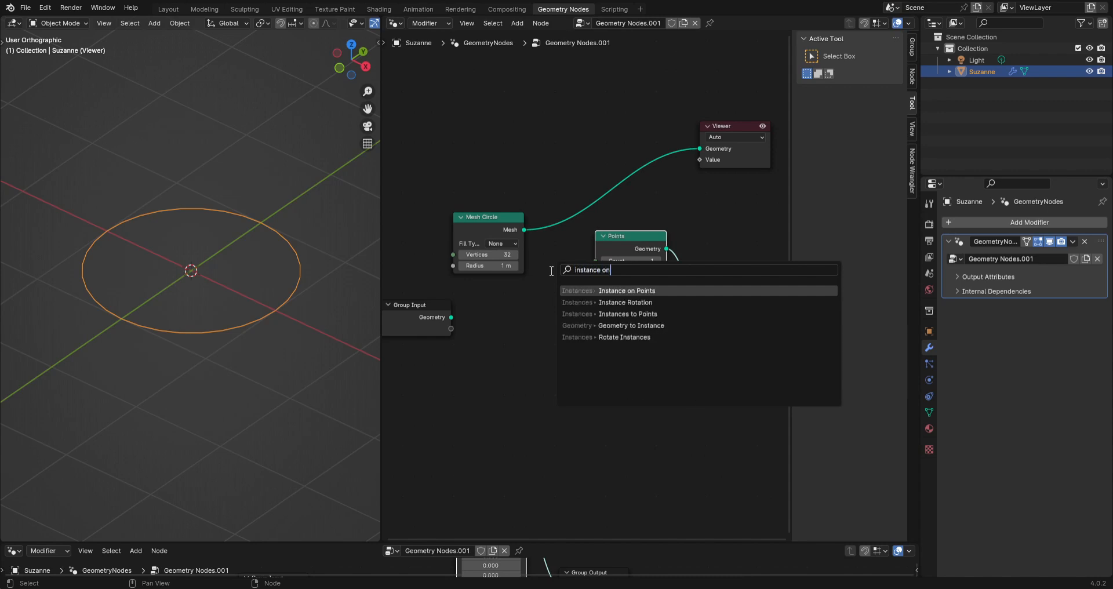
key("Return")
left_click(539, 298)
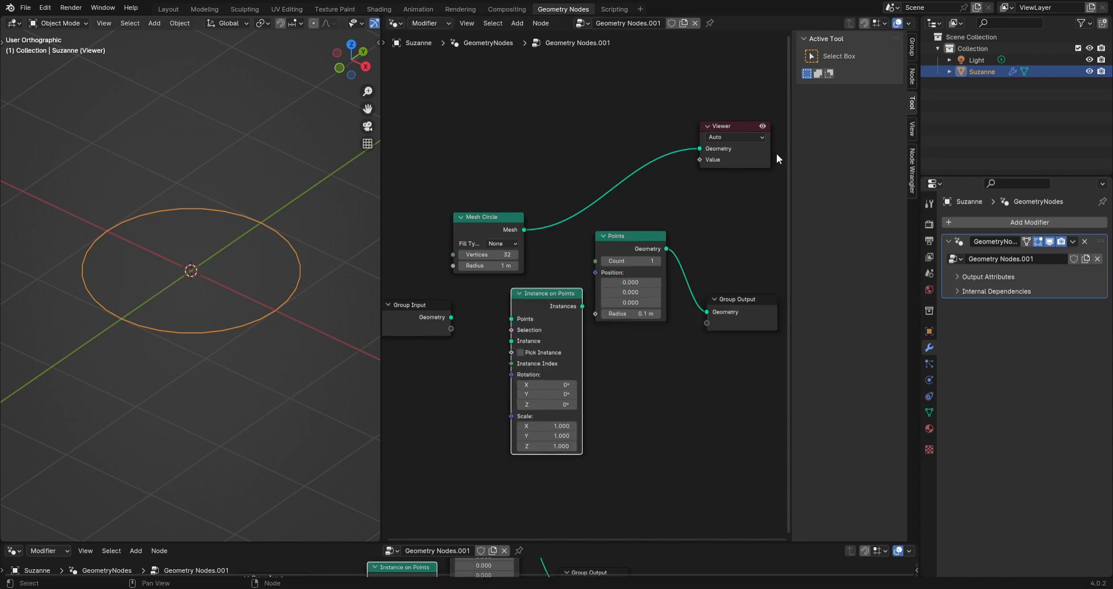
Hide the sidebar and spread out the nodes, placing Instance on Points below Points and detaching the Group Output from the Points node.
key("n")
key("Home")
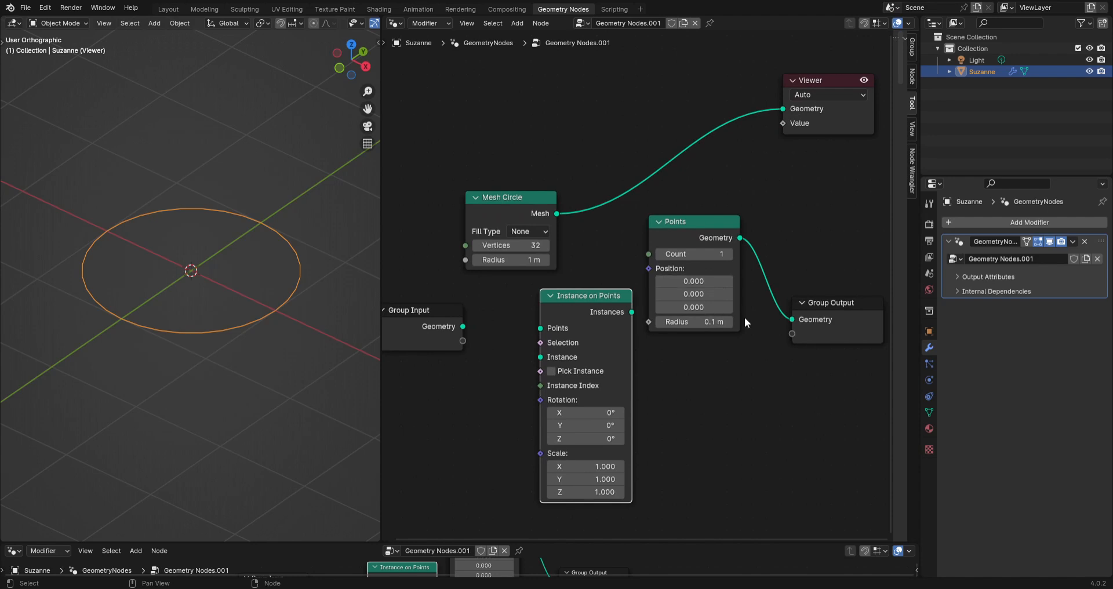
left_click_drag(556, 289, 702, 350)
left_click_drag(670, 237, 644, 244)
left_click_drag(741, 318, 786, 284)
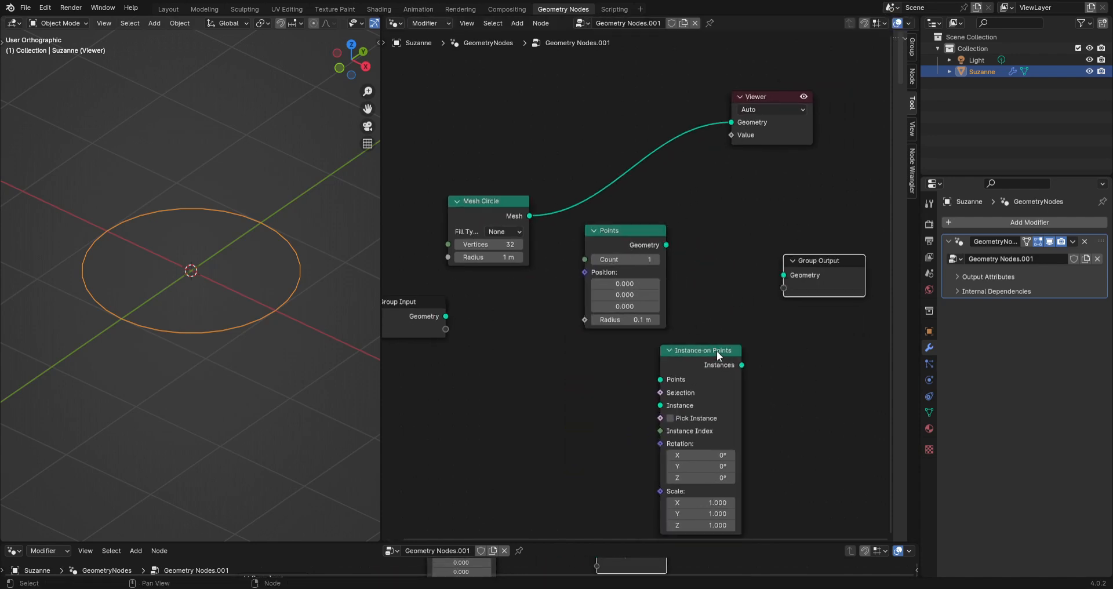
left_click_drag(712, 350, 729, 340)
Set the Points count to 5 and connect Points and Mesh Circle to the Points and Instance inputs of Instance on Points.
left_click_drag(666, 245, 676, 358)
left_click_drag(635, 265, 627, 262)
left_click_drag(529, 215, 583, 330)
left_click_drag(682, 395, 702, 383)
left_click_drag(625, 235, 589, 96)
Move the Group Output aside and link the Instance on Points output to the Viewer.
scroll(754, 214, "down", 1)
middle_click_drag(773, 198, 737, 201)
left_click_drag(755, 141, 782, 139)
left_click(716, 326)
right_click(716, 326)
left_click(714, 325)
Drive the Rotation of Instance on Points with a vector Random Value node whose Max is 7.4 on all axes.
middle_click_drag(669, 435, 695, 396)
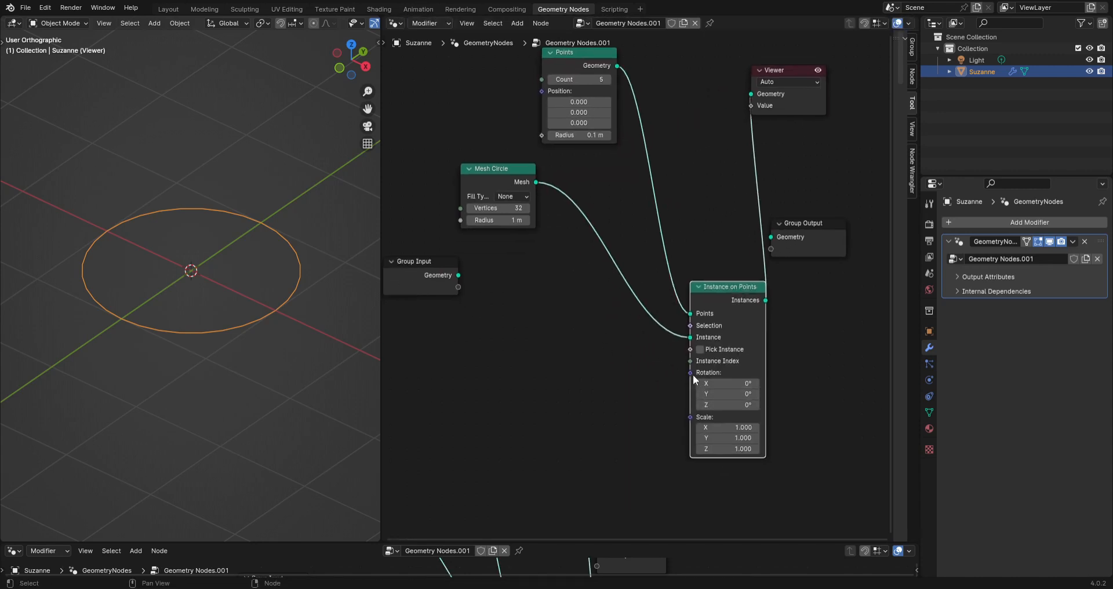
left_click_drag(602, 424, 561, 426)
type("rand")
key("Return")
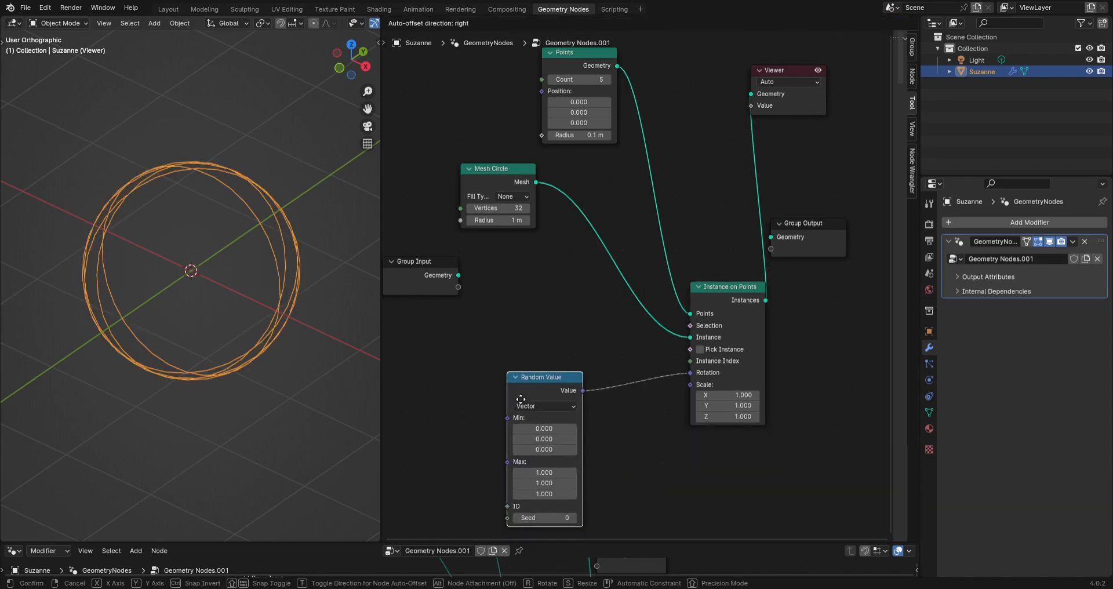
left_click(547, 388)
left_click_drag(574, 461, 780, 482)
Move the Group Output and Viewer nodes farther away from Instance on Points.
middle_click_drag(728, 348, 626, 348)
left_click_drag(733, 244, 896, 222)
left_click_drag(712, 110, 826, 109)
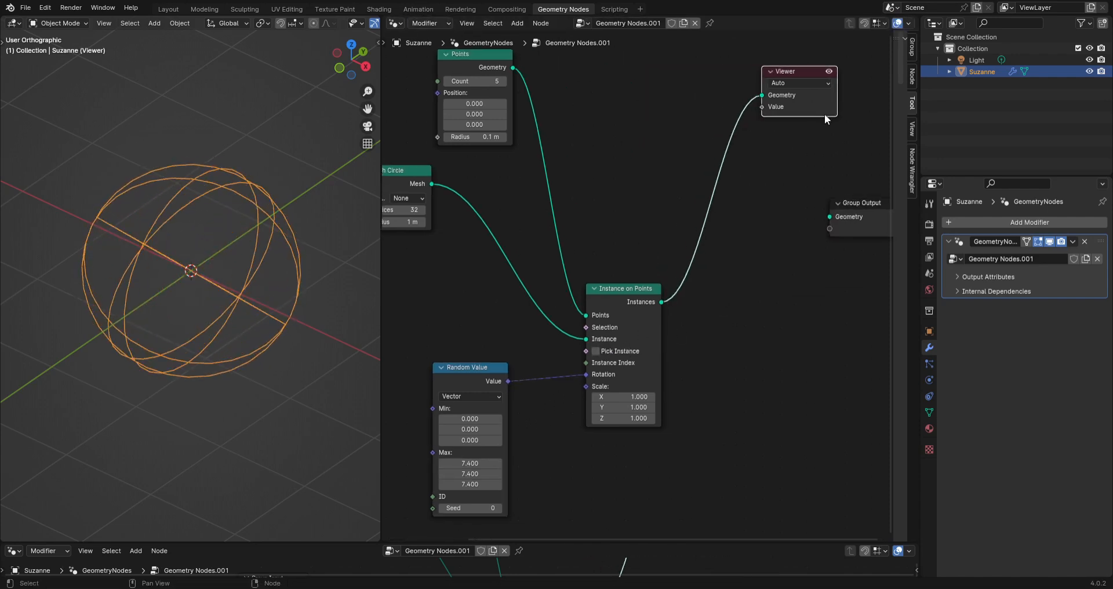
Link the Group Input geometry to the Viewer to preview the original mesh.
middle_click_drag(522, 277, 573, 281)
key("Home")
left_click(434, 290)
right_click(417, 280)
left_click(417, 279)
Add a Sample Nearest Surface node below Instance on Points and set its data type to Vector.
middle_click_drag(750, 317, 721, 281)
scroll(702, 302, "down", 1)
key("shift+a")
left_click(726, 284)
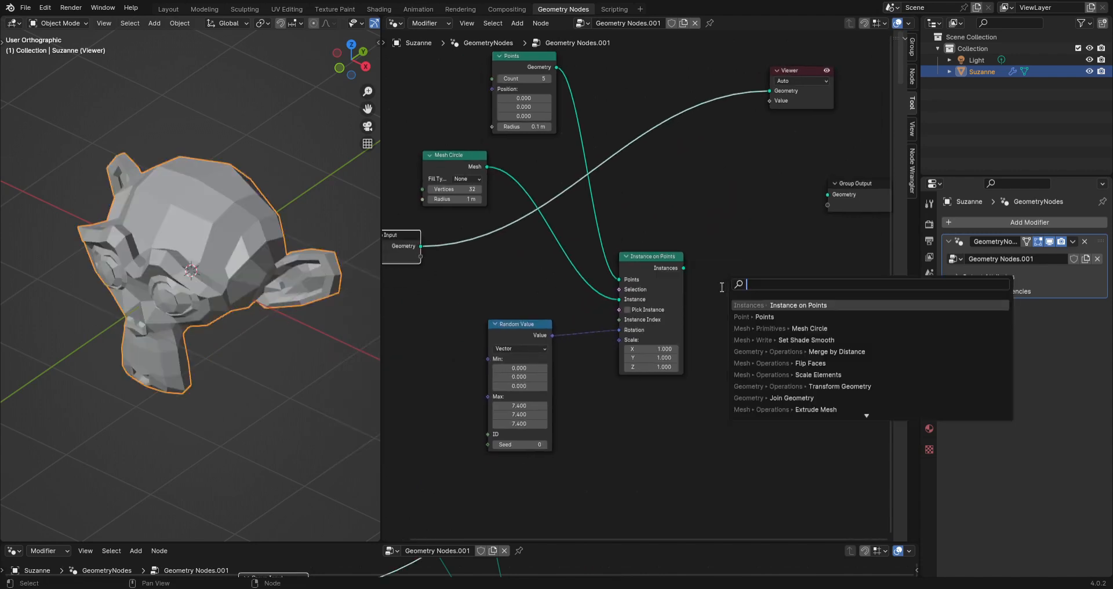
type("sample nea")
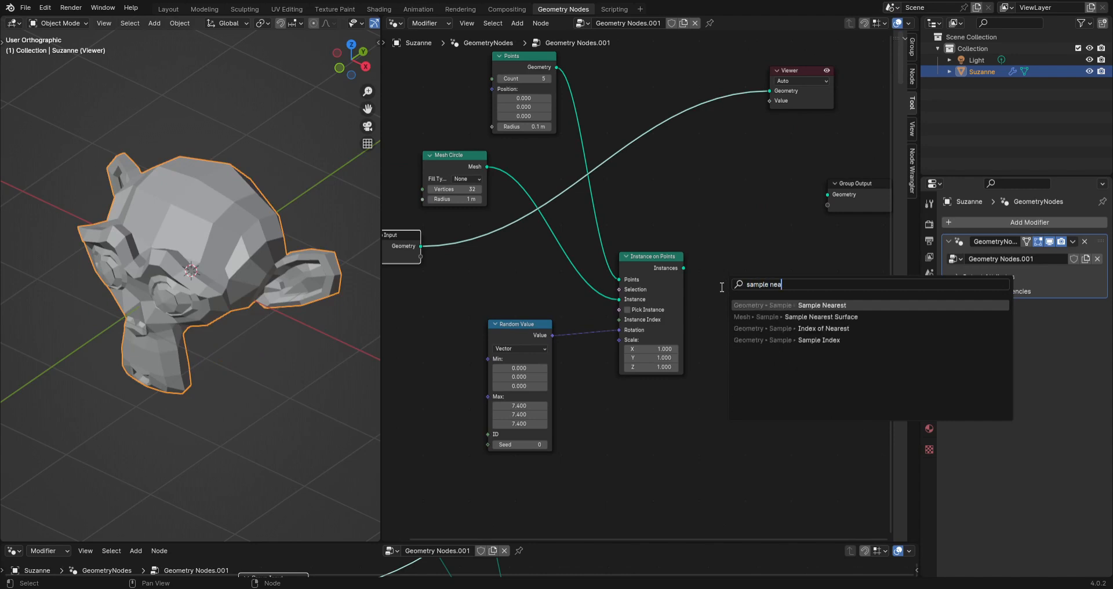
key("Down")
key("Return")
left_click(700, 373)
left_click(728, 394)
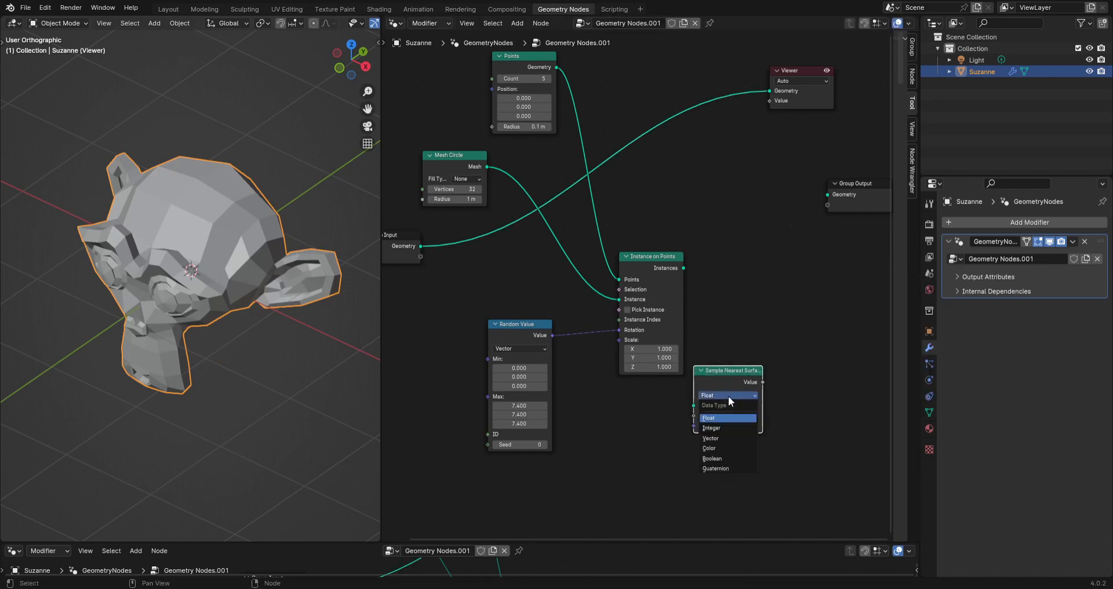
left_click(721, 436)
Add a Position node and connect it to the Value input of Sample Nearest Surface.
key("shift+a")
left_click(628, 359)
type("po")
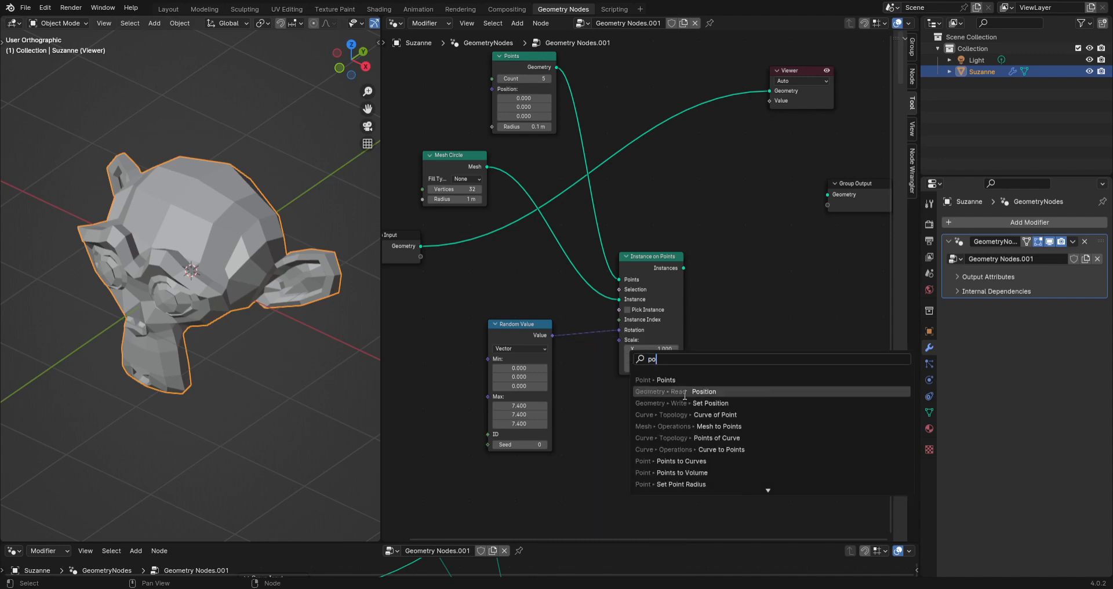
left_click(683, 392)
left_click(657, 413)
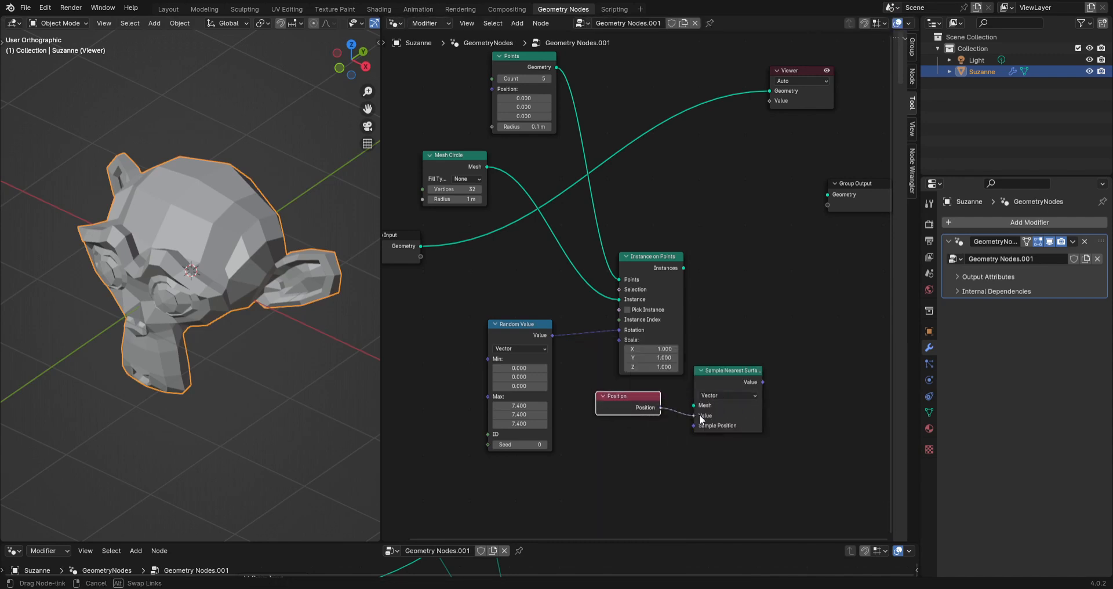
left_click_drag(713, 386, 734, 378)
Create a Convex Hull node from the Group Input geometry and connect it to the Mesh input of Sample Nearest Surface.
left_click_drag(411, 249, 448, 453)
type("c")
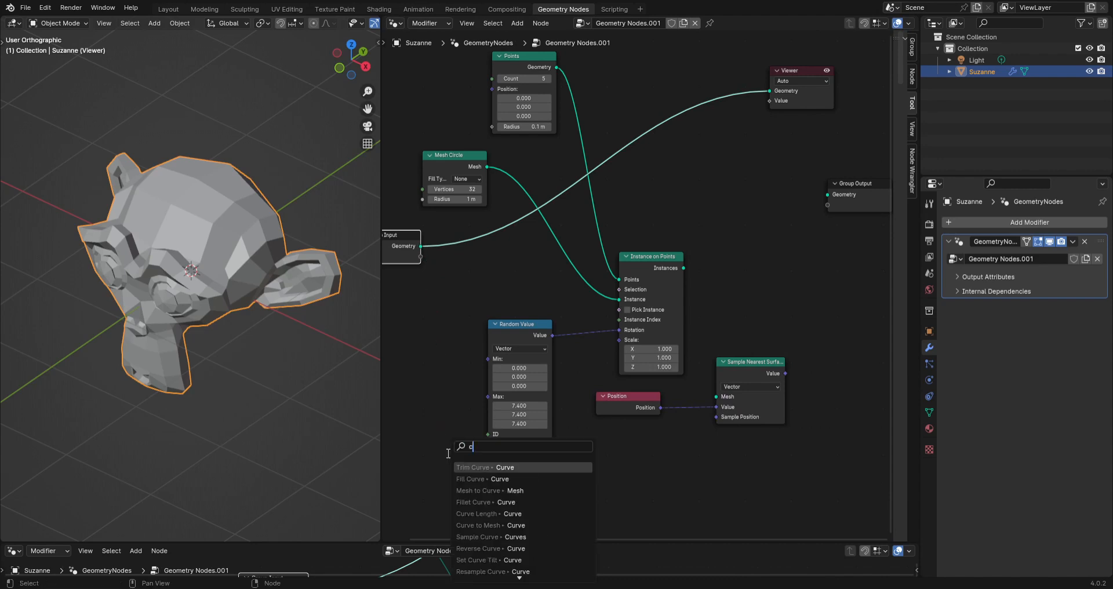
type("onvex")
key("Return")
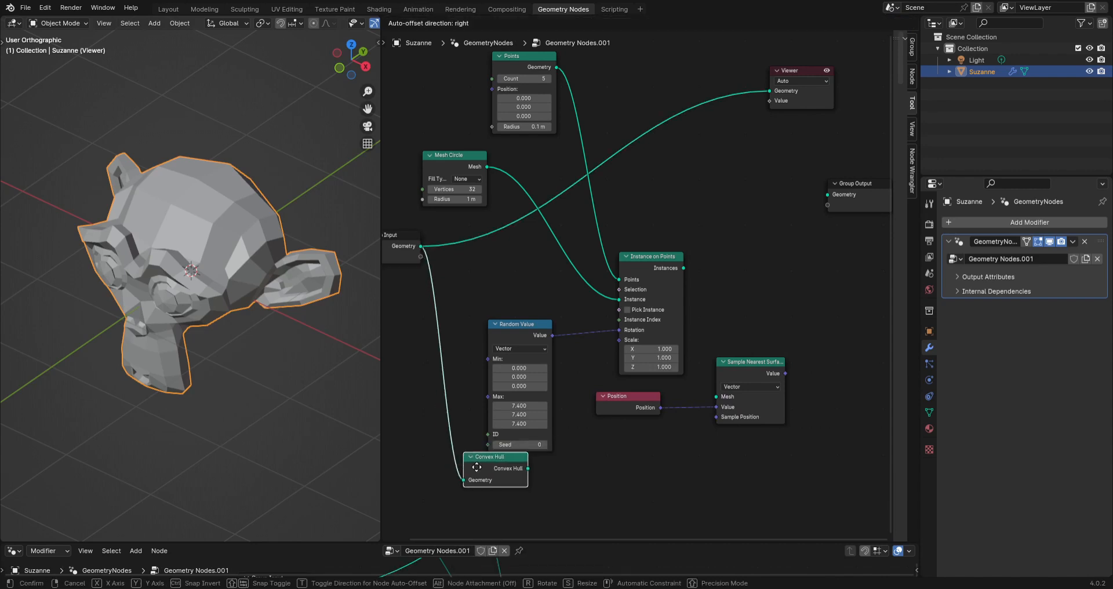
left_click(466, 496)
left_click_drag(531, 502, 726, 396)
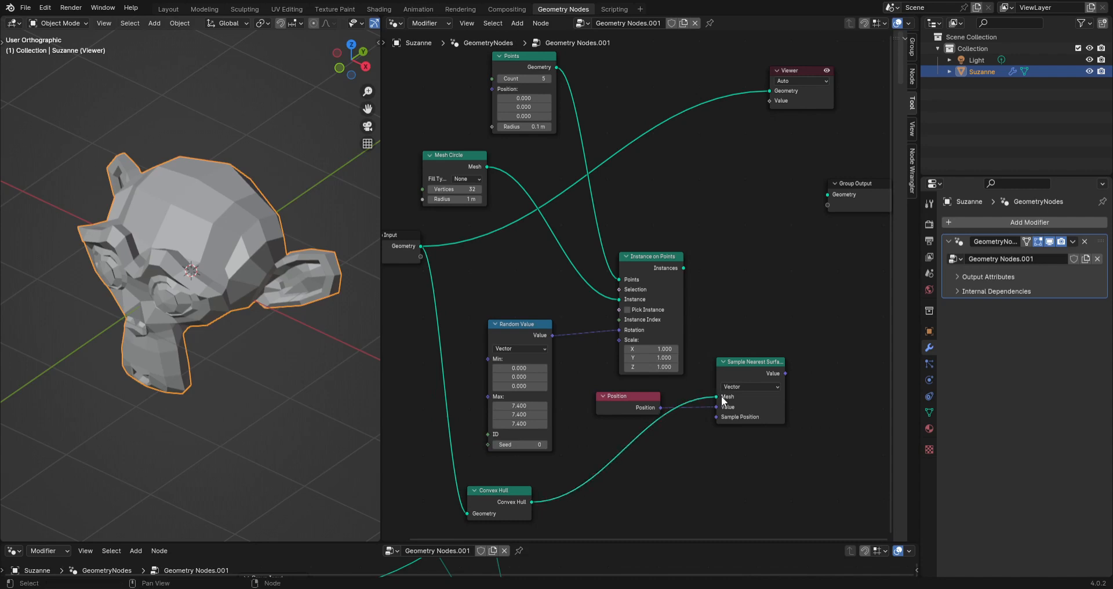
Link the Convex Hull node to the Viewer to preview the hull.
left_click(485, 492)
right_click(484, 492)
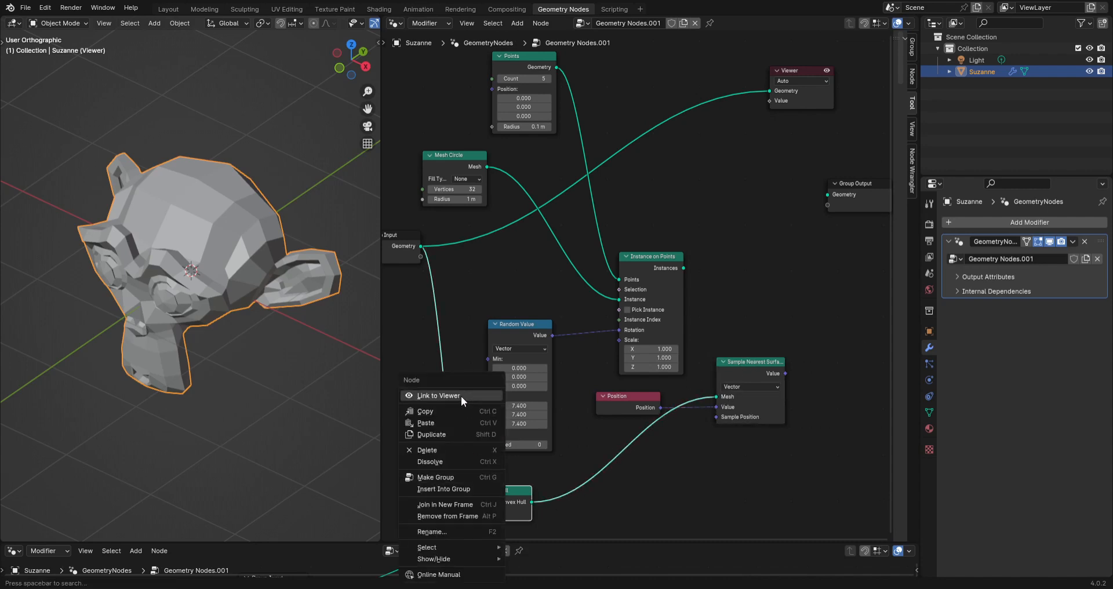
left_click(461, 396)
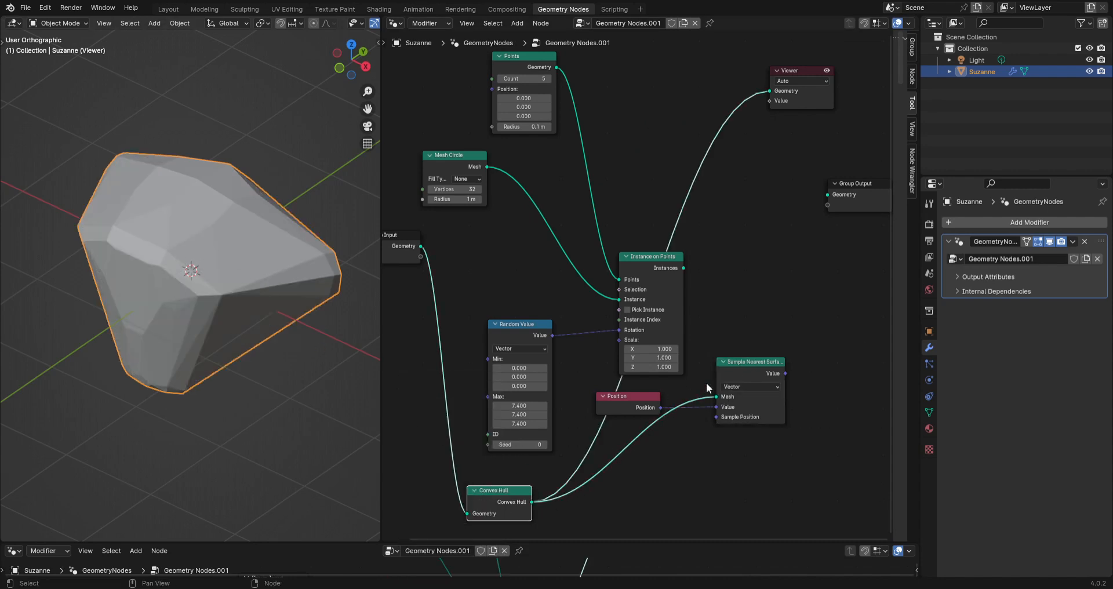
Add a Set Position node beyond Sample Nearest Surface.
left_click(750, 370)
key("shift+a")
type("set")
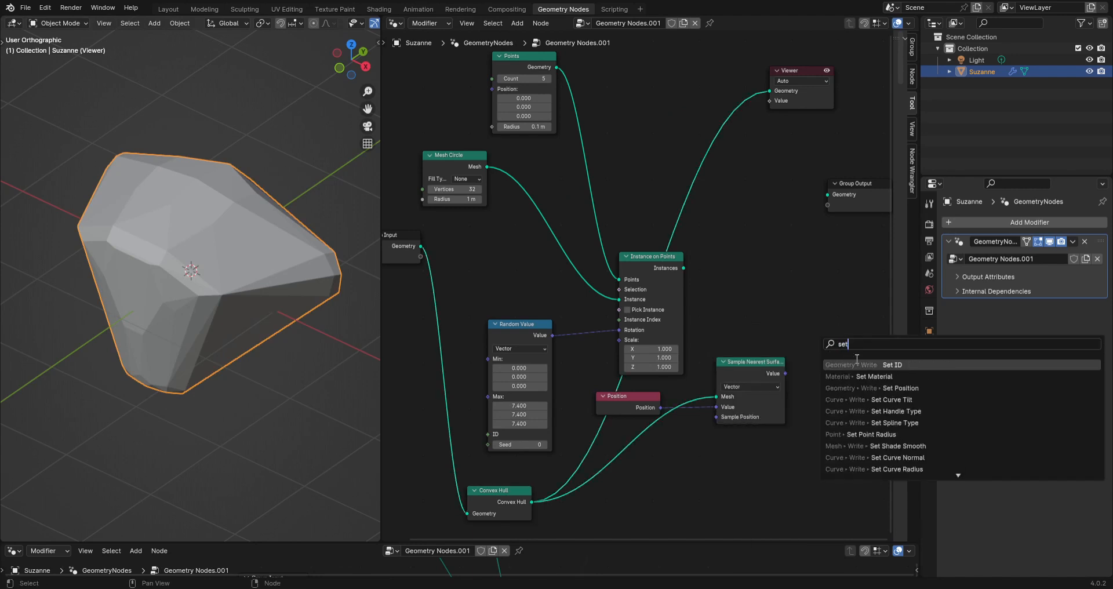
left_click(869, 388)
left_click(846, 292)
Preview the Instance on Points output in the Viewer.
left_click(655, 265)
right_click(655, 264)
left_click(656, 264)
Connect Instance on Points to Set Position's Geometry input and the Sample Nearest Surface value to its Position input.
middle_click_drag(715, 301, 633, 285)
left_click_drag(600, 253, 761, 302)
left_click_drag(702, 358, 762, 321)
Link the Set Position output to the Viewer.
left_click(785, 289)
right_click(785, 288)
left_click(786, 291)
Insert a Realize Instances node between Instance on Points and Set Position, and inspect the projected circles in the viewport.
key("shift+a")
type("rea")
key("Return")
left_click(640, 260)
left_click(328, 336)
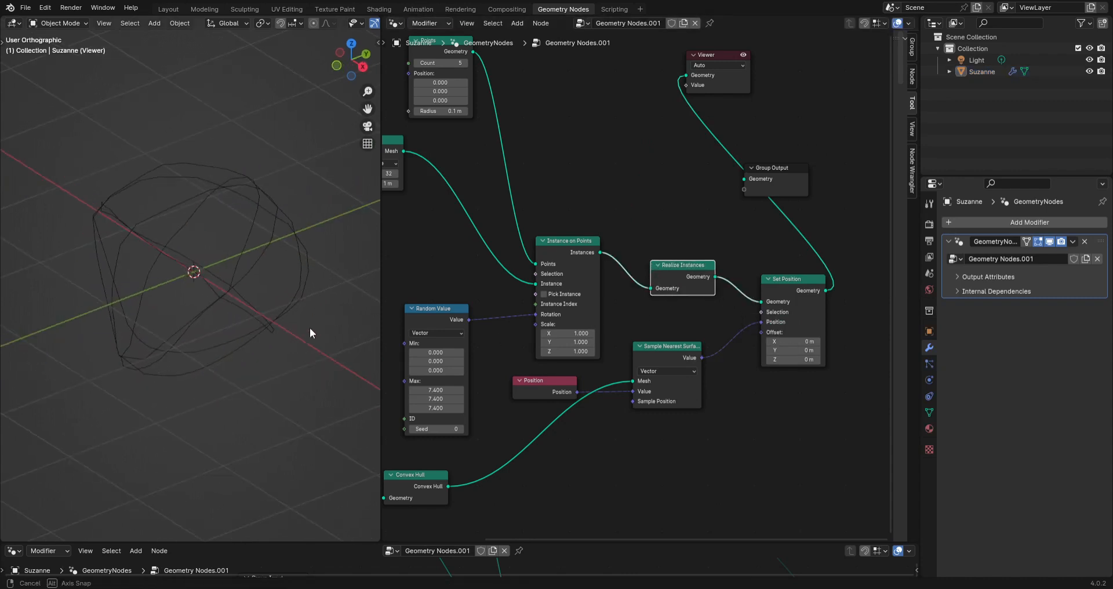
scroll(349, 190, "down", 1)
middle_click_drag(264, 325, 279, 326)
scroll(457, 319, "down", 2)
Add a Join Geometry node beyond the Set Position node.
middle_click_drag(725, 363, 706, 321)
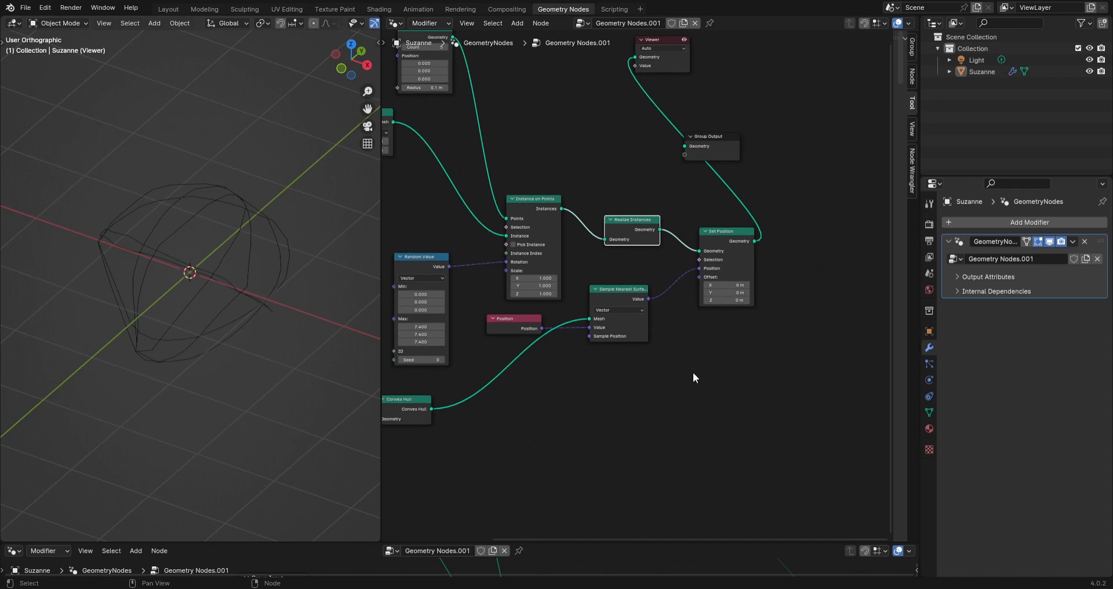
key("shift+a")
type("join")
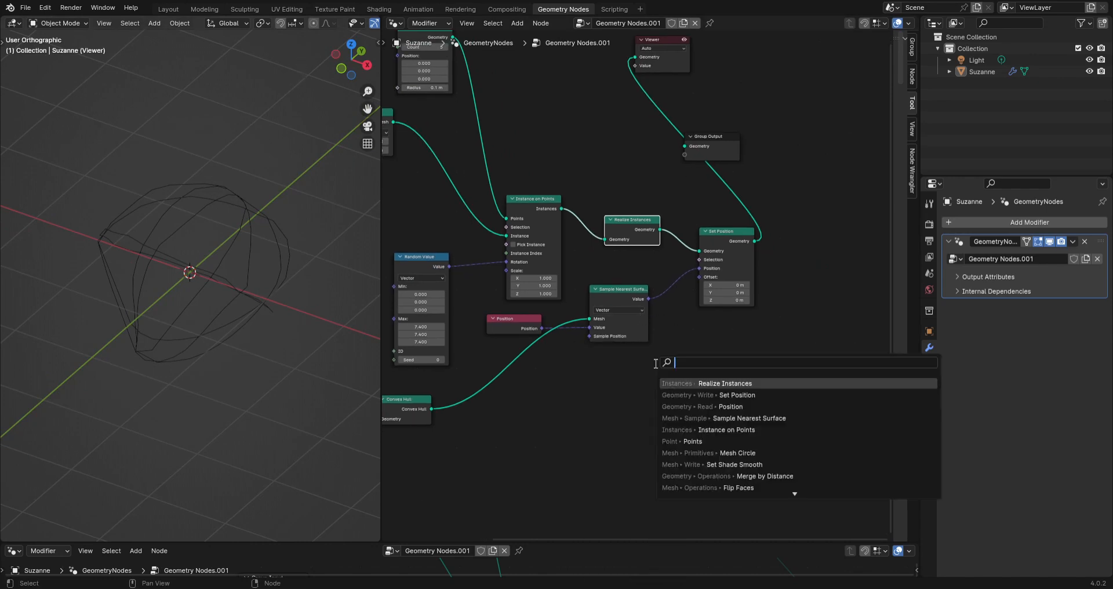
key("Return")
left_click(805, 296)
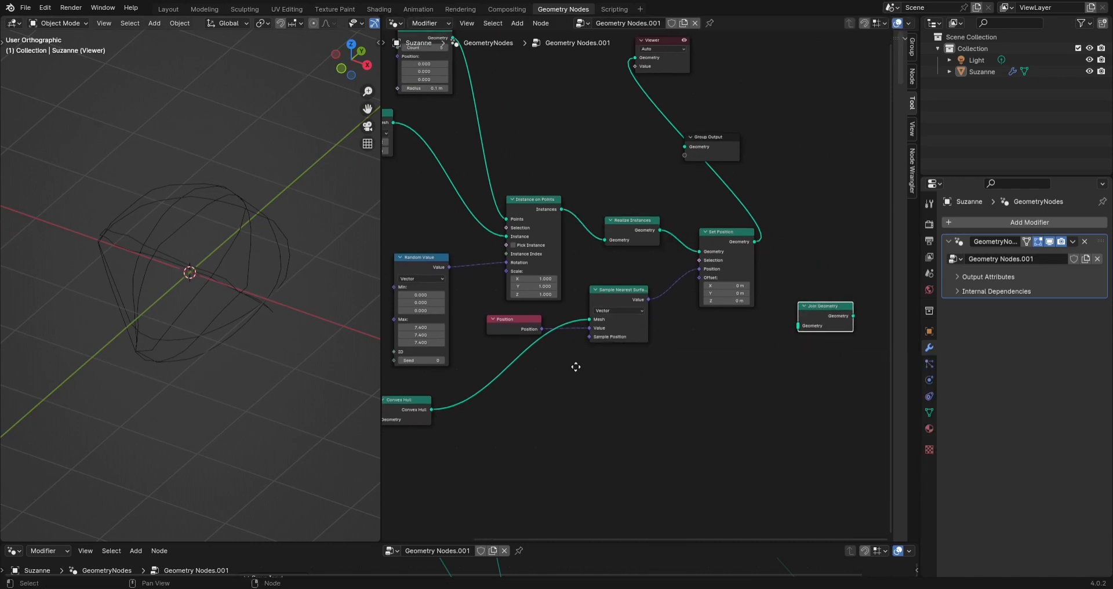
Add a second Group Input node below the Join Geometry node.
middle_click_drag(757, 348, 766, 367)
key("shift+a")
type("gr")
left_click(764, 388)
left_click(747, 413)
Connect Set Position and the second Group Input to Join Geometry, and link the joined result to the Viewer.
middle_click_drag(747, 414, 607, 432)
left_click_drag(686, 365, 744, 324)
left_click_drag(617, 280, 721, 323)
left_click_drag(660, 450, 749, 335)
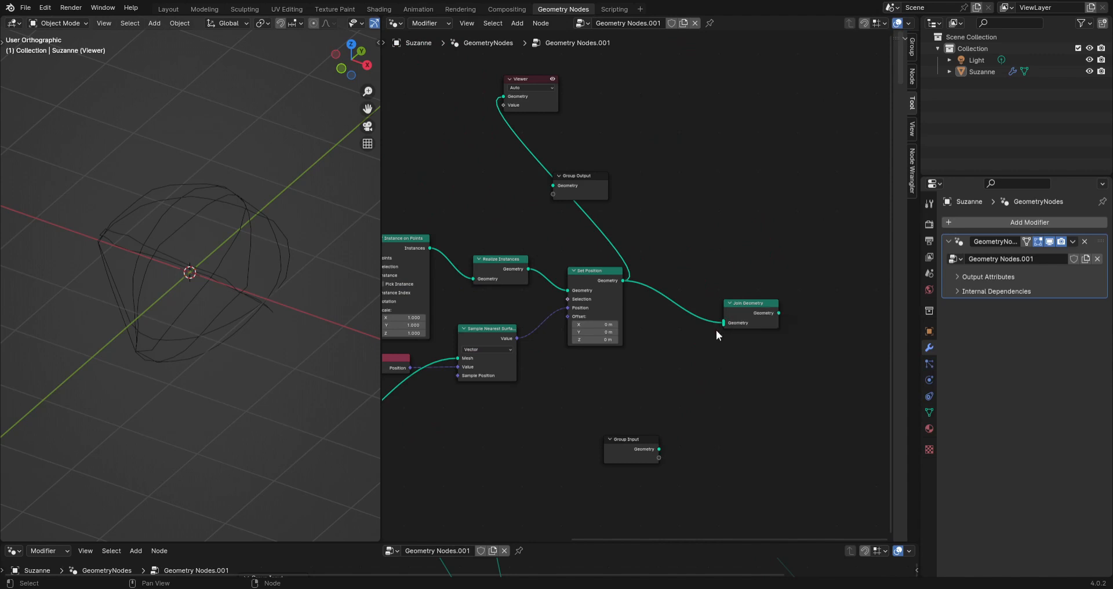
left_click(740, 318, "ctrl+shift")
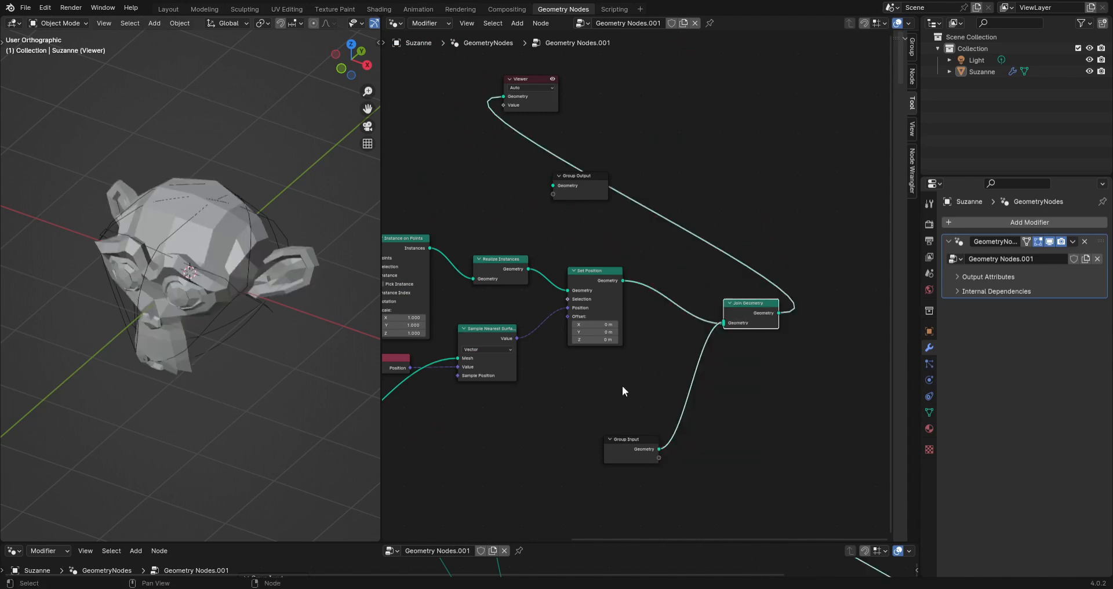
Set the Mesh Circle radius to 2 m and raise its vertex count.
middle_click_drag(244, 341, 284, 346)
middle_click_drag(536, 314, 847, 312)
left_click_drag(551, 188, 575, 187)
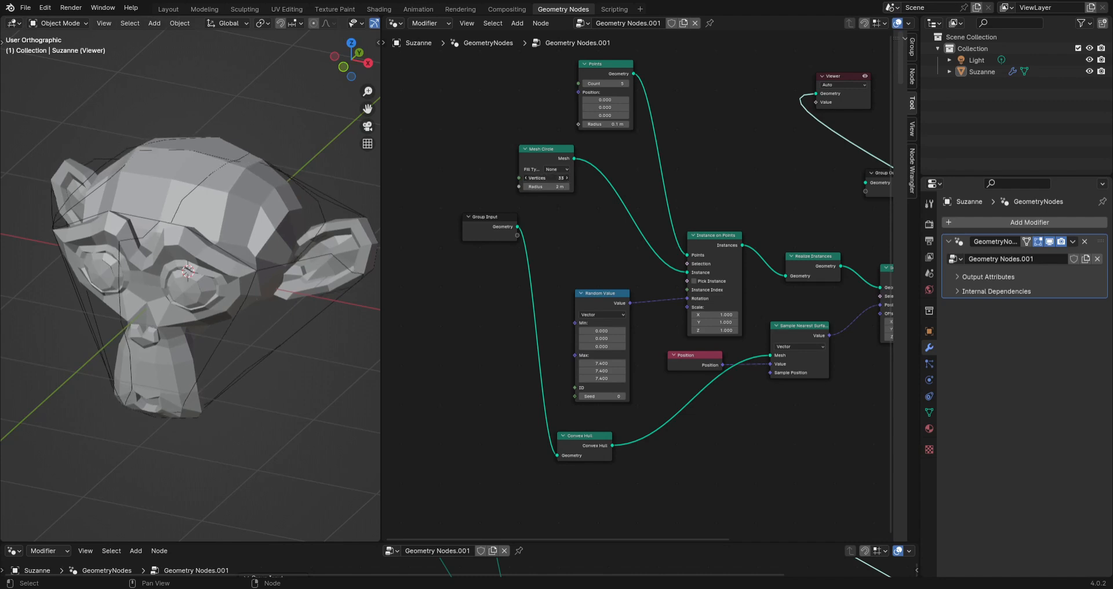
mouse_move(273, 298)
middle_mouse_down()
mouse_move(214, 288)
mouse_move(245, 300)
mouse_move(336, 280)
mouse_move(259, 293)
middle_mouse_up()
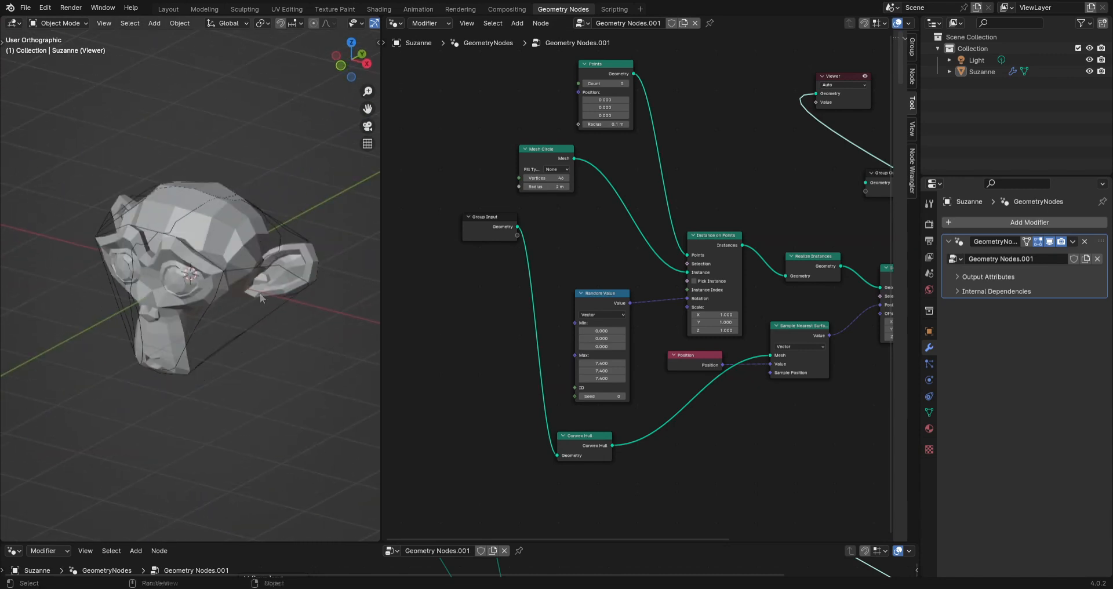
Add a Mesh to Curve node beyond the Join Geometry node.
middle_click_drag(766, 381, 338, 344)
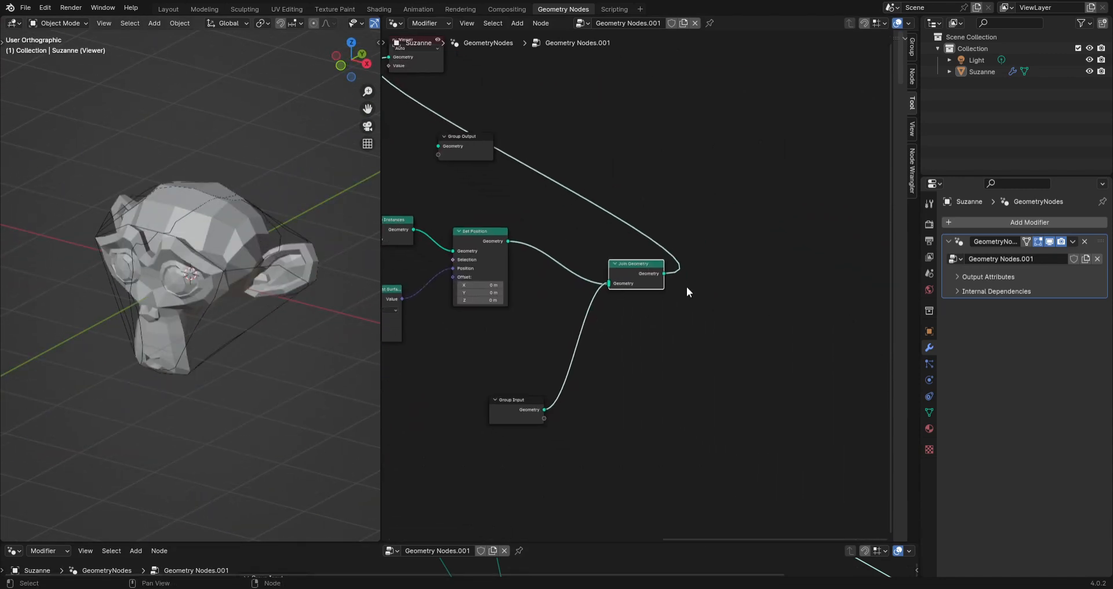
key("shift+a")
left_click(701, 285)
type("mesh to")
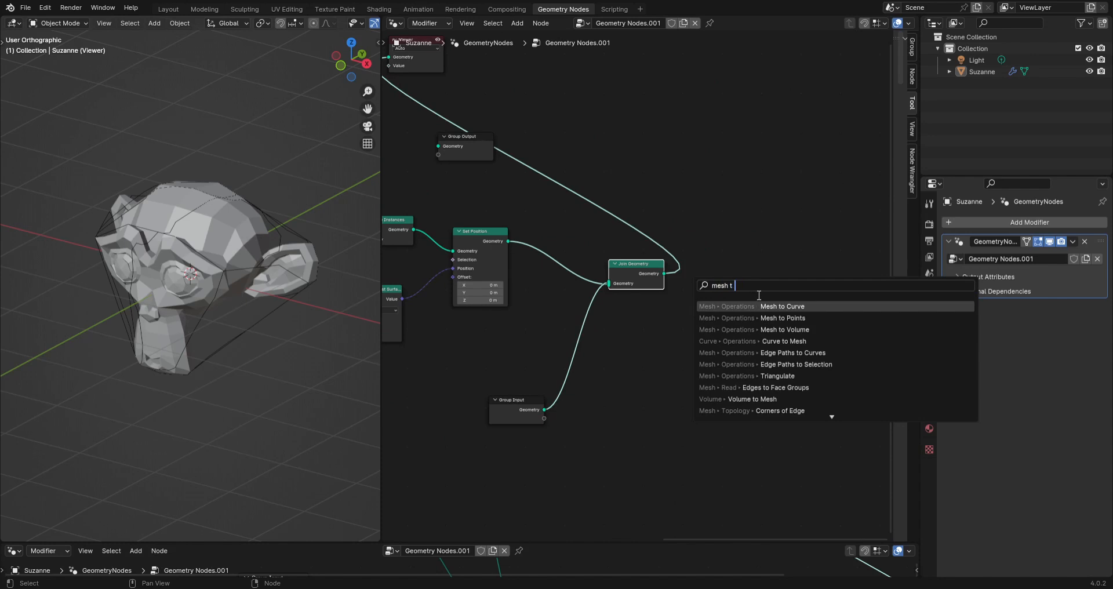
key("Return")
left_click(724, 294)
Add a Curve to Points node below the Mesh to Curve node.
scroll(691, 283, "up", 2)
key("shift+a")
type("curv t po")
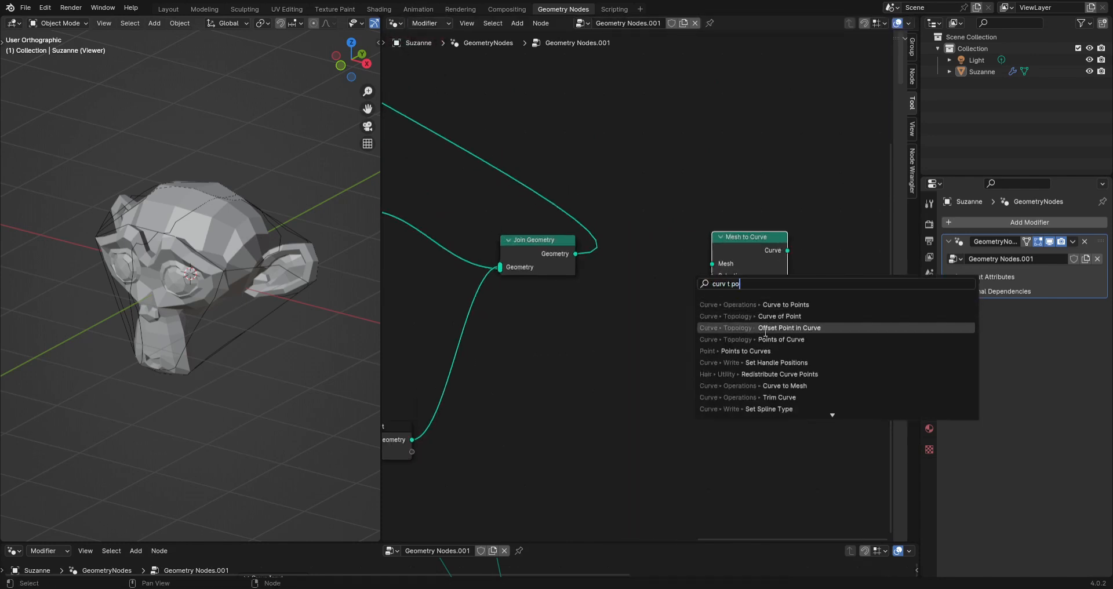
key("Return")
left_click(794, 335)
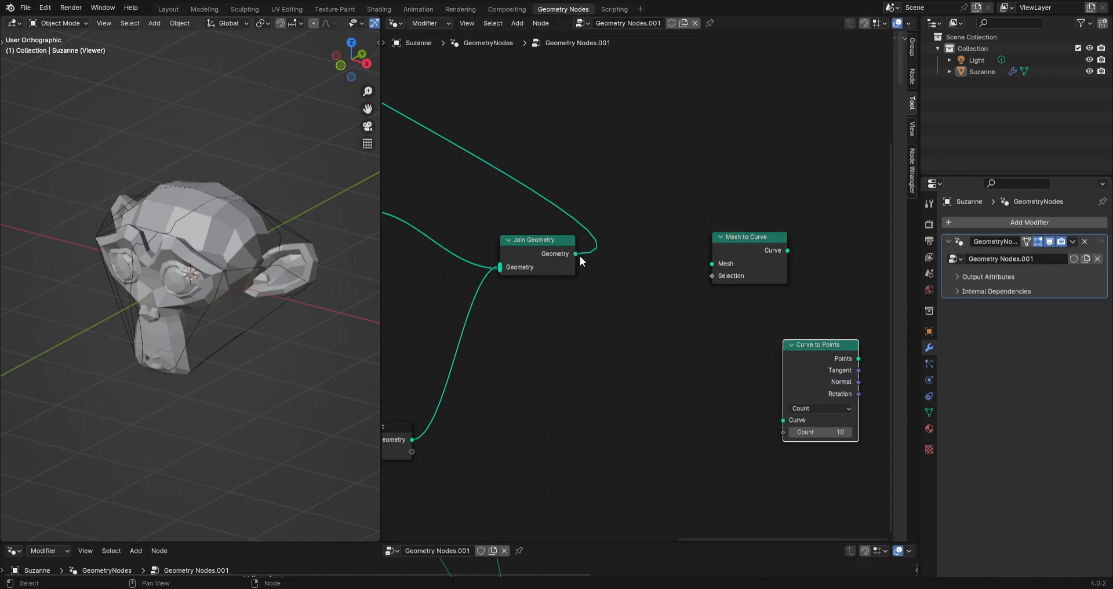
Feed Set Position into Mesh to Curve and pull the Join Geometry node out of the chain, down beside the second Group Input.
left_click_drag(713, 263, 713, 263)
left_click(556, 258)
middle_click_drag(555, 259, 615, 260)
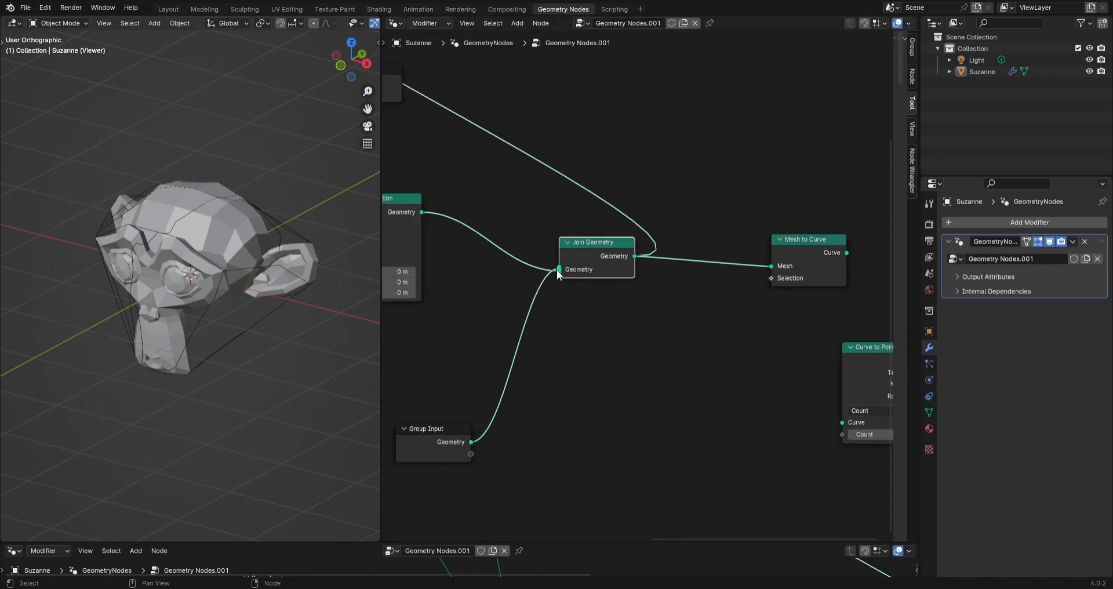
left_click_drag(761, 265, 766, 197)
left_click_drag(608, 263, 561, 467)
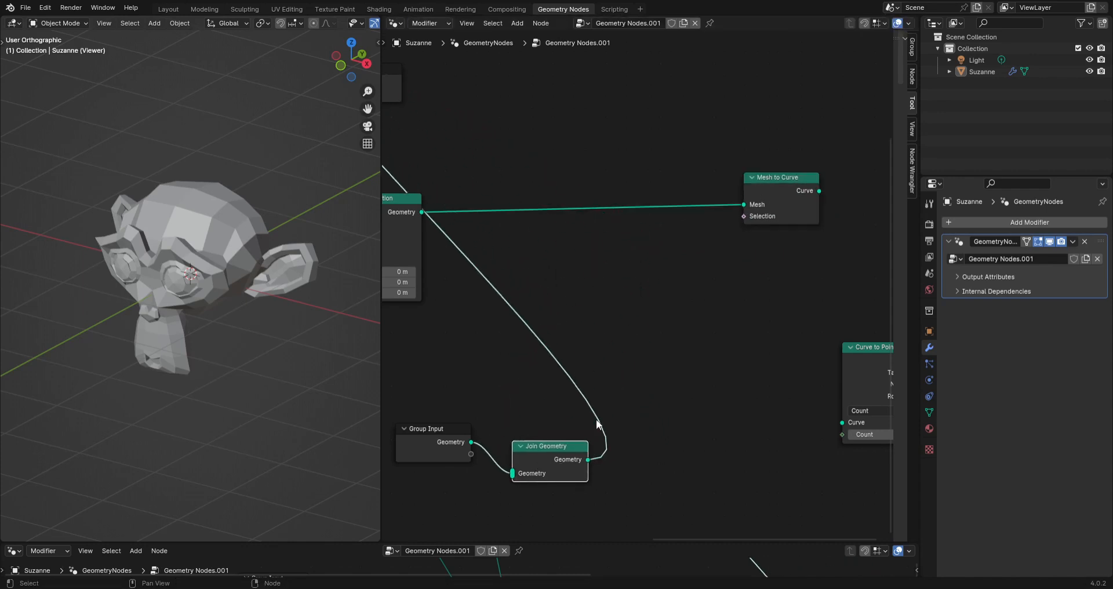
Link Mesh to Curve to the Viewer and move the node closer to Set Position.
right_click(792, 194)
left_click(793, 191)
left_click_drag(793, 193, 663, 214)
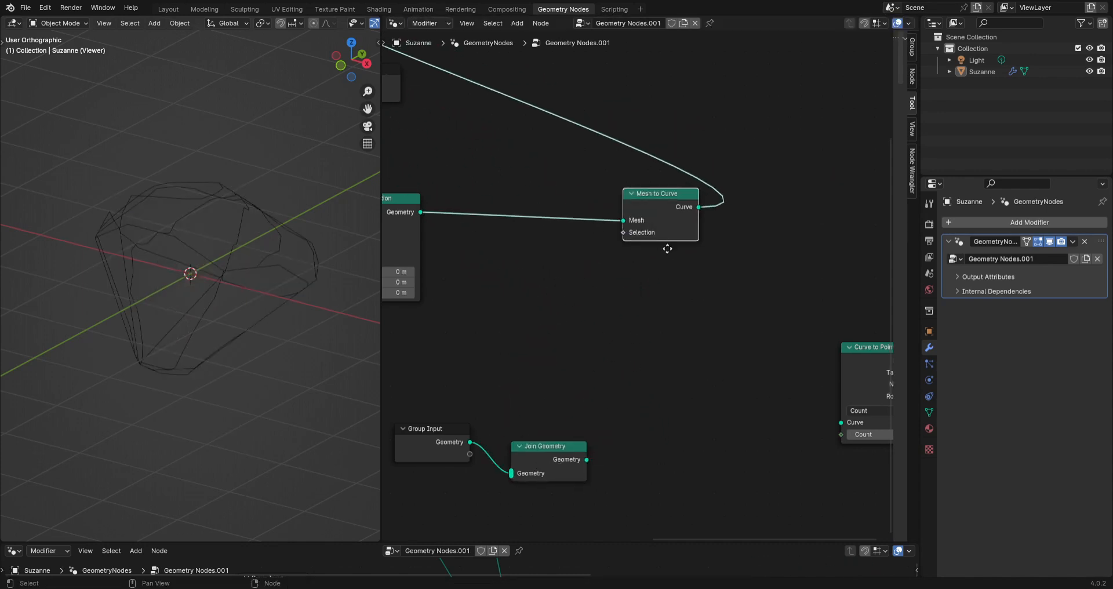
Connect Mesh to Curve into the Curve to Points node, preview the points, and switch its mode to Length.
middle_click_drag(671, 249, 652, 231)
left_click_drag(847, 335, 828, 321)
middle_click_drag(805, 308, 705, 302)
left_click_drag(578, 181, 709, 384)
left_click_drag(709, 384, 709, 384)
right_click(735, 332)
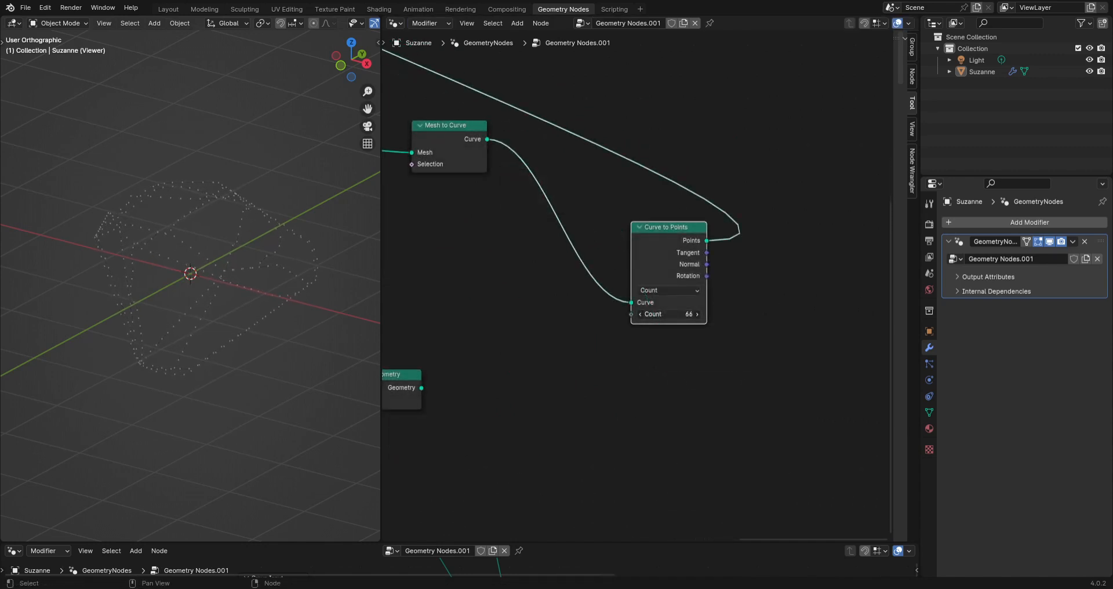
left_click(660, 341)
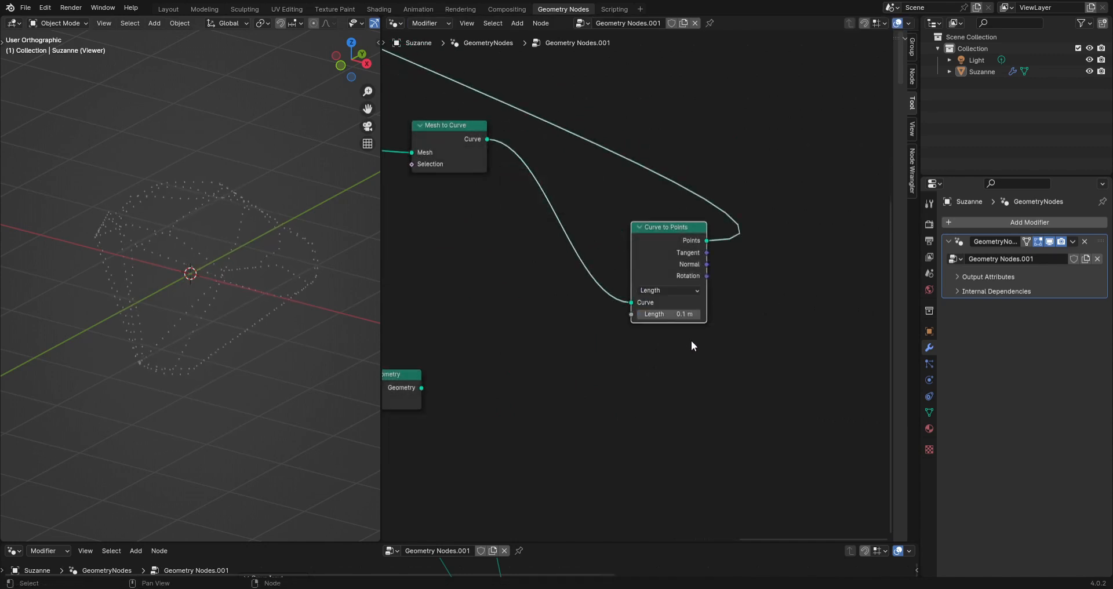
Add an Instance on Points node after Curve to Points and connect the Points output to it.
scroll(689, 313, "right", 3)
scroll(701, 274, "down", 2)
key("shift+a")
left_click(721, 263)
type("instance on")
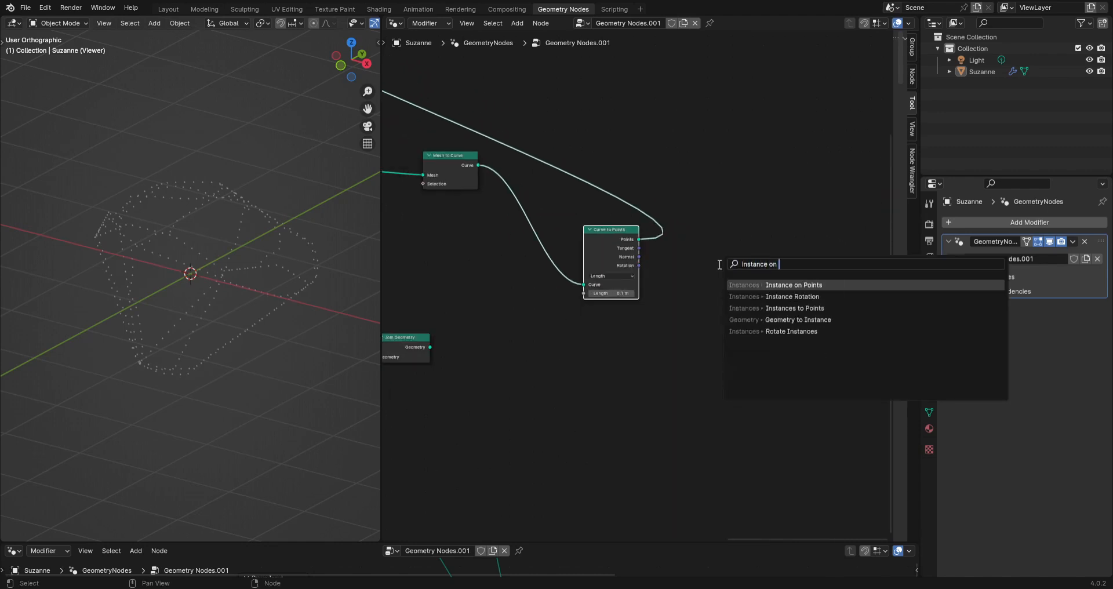
key("Return")
left_click(738, 262)
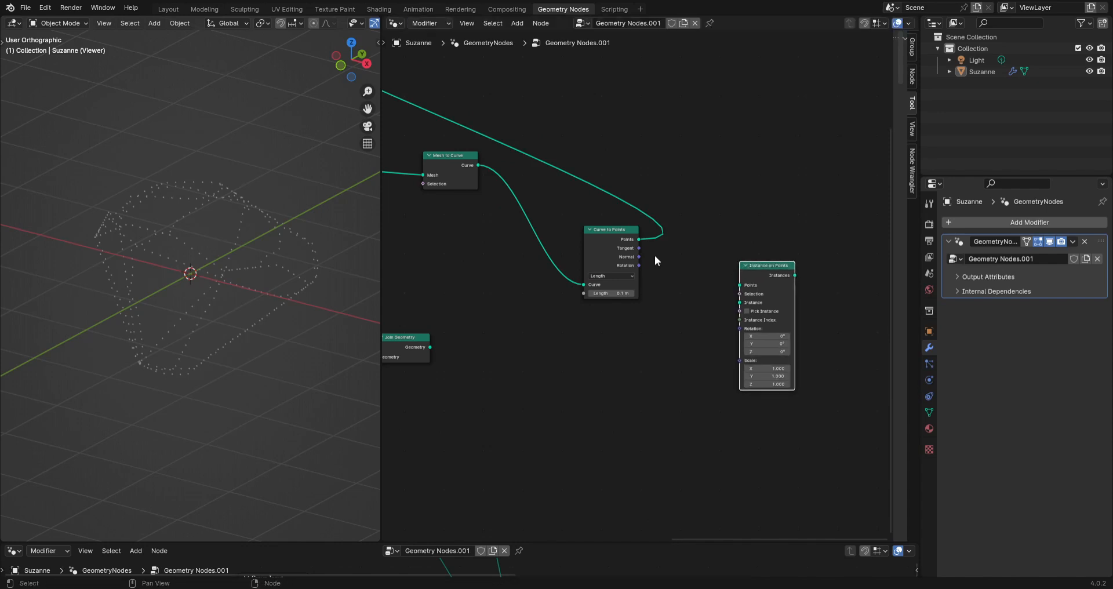
left_click_drag(639, 239, 728, 291)
scroll(728, 291, "down", 2)
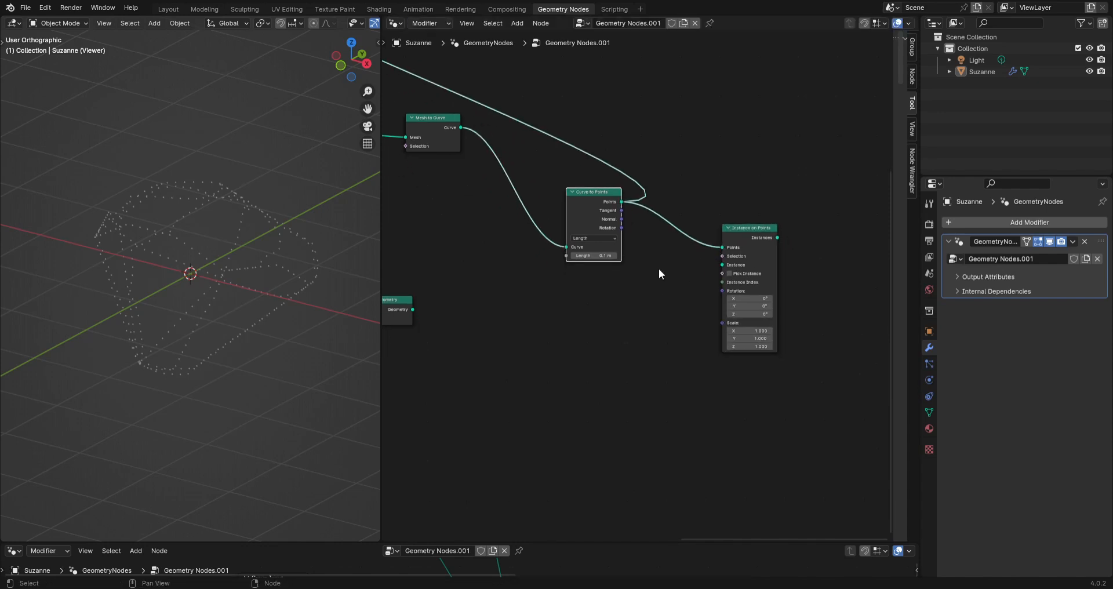
Add a Cube node as the instance for Instance on Points and link Instance on Points to the Viewer.
key("shift+a")
type("cube")
key("Return")
left_click(583, 296)
left_click_drag(640, 311, 724, 266)
right_click(750, 242)
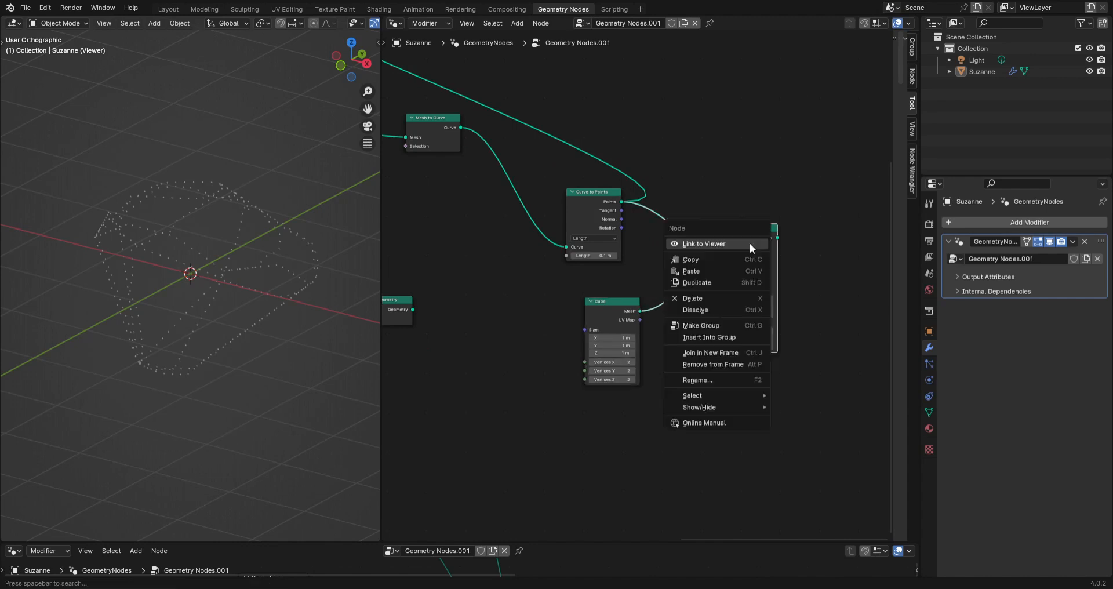
left_click(750, 244)
Set the Cube node's X, Y and Z size to 0.05 m.
scroll(697, 322, "up", 2)
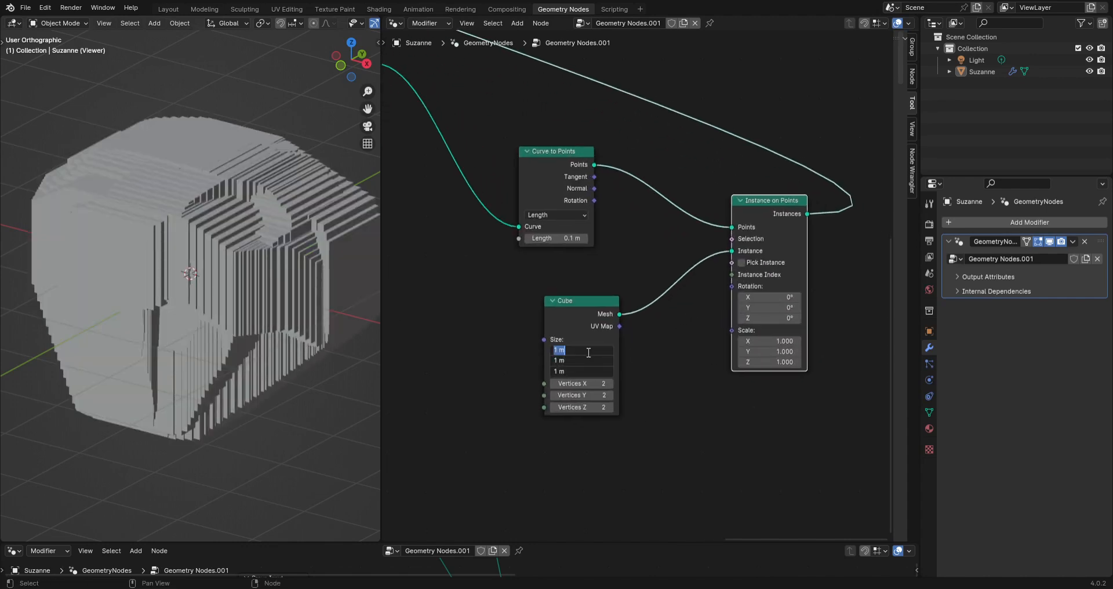
type("0.05")
key("Return")
left_click_drag(595, 371, 615, 372, "shift")
key("ctrl+z")
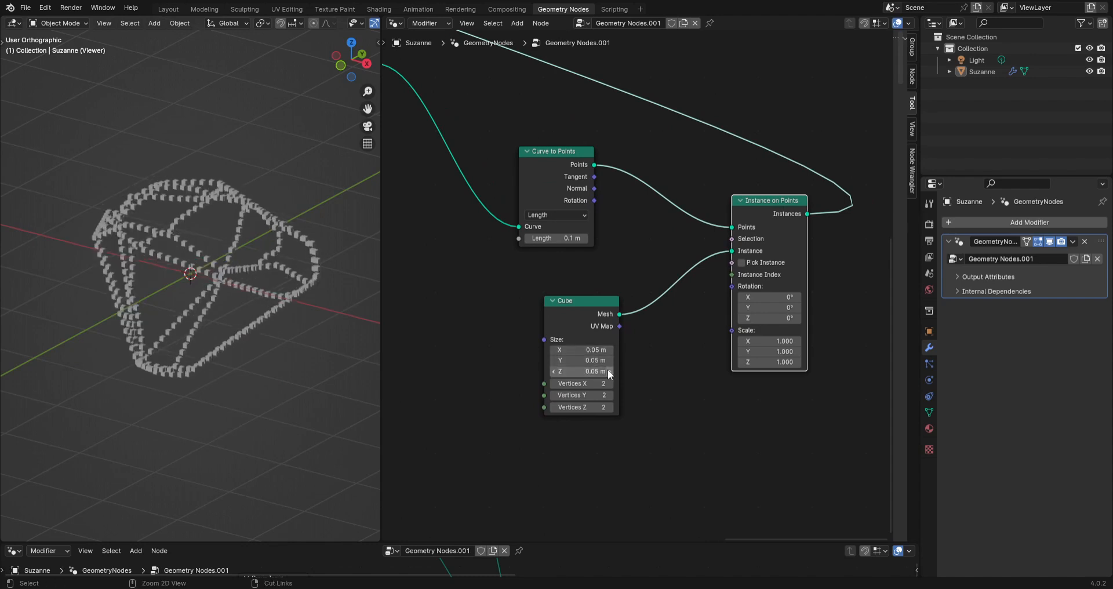
Link the Curve to Points Rotation into Instance on Points and resize the Cube to 0.06 m, 0.02 m and 0.16 m.
left_click_drag(594, 201, 731, 285)
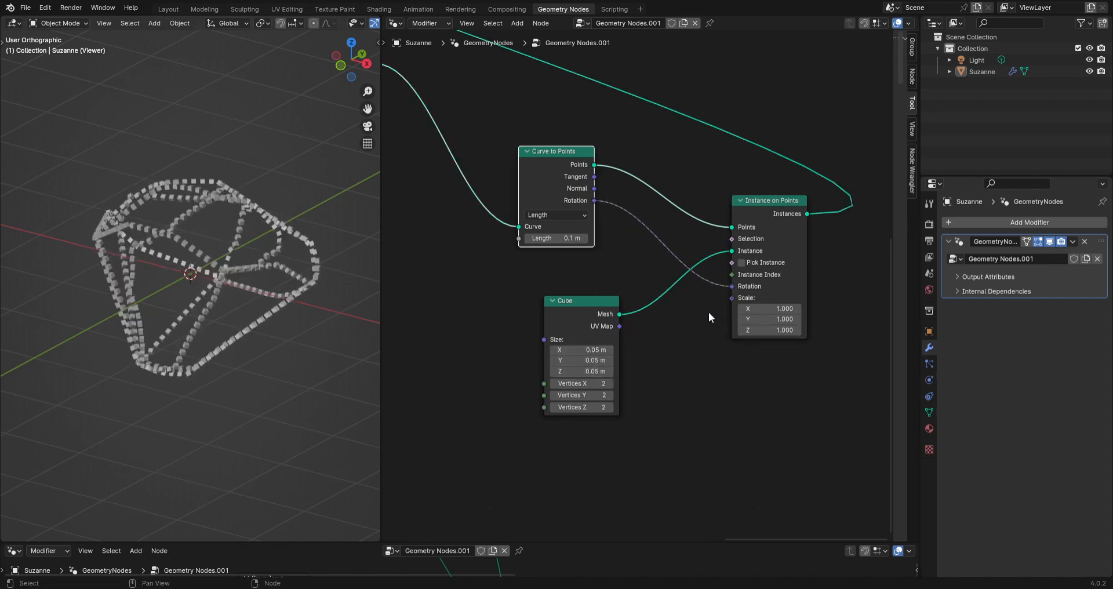
middle_click_drag(716, 309, 706, 308)
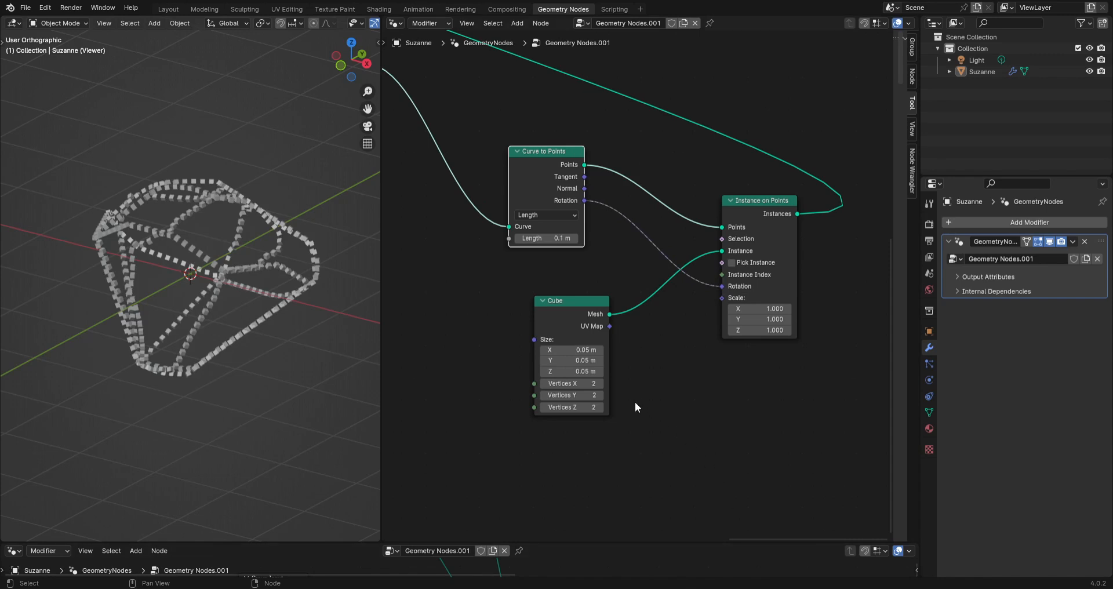
left_click_drag(580, 372, 577, 350)
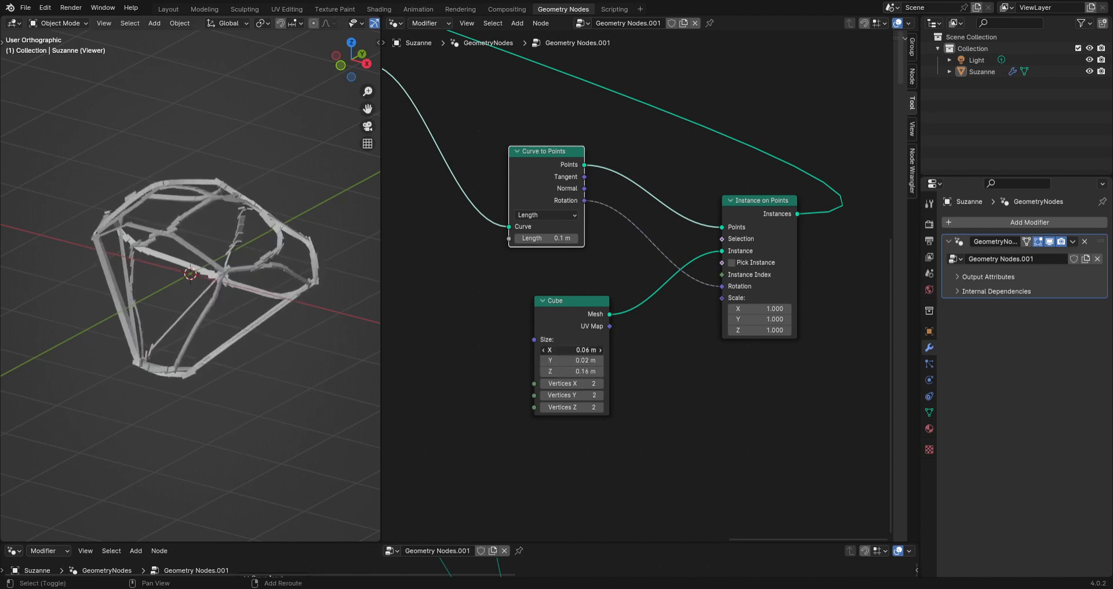
Inspect the instanced boxes up close and widen the 3D viewport beside the node editor.
middle_click_drag(201, 289, 272, 311)
scroll(198, 283, "up", 4)
scroll(273, 290, "down", 4)
scroll(198, 291, "up", 5)
scroll(241, 309, "down", 3)
left_click_drag(380, 199, 522, 60)
left_click(509, 23)
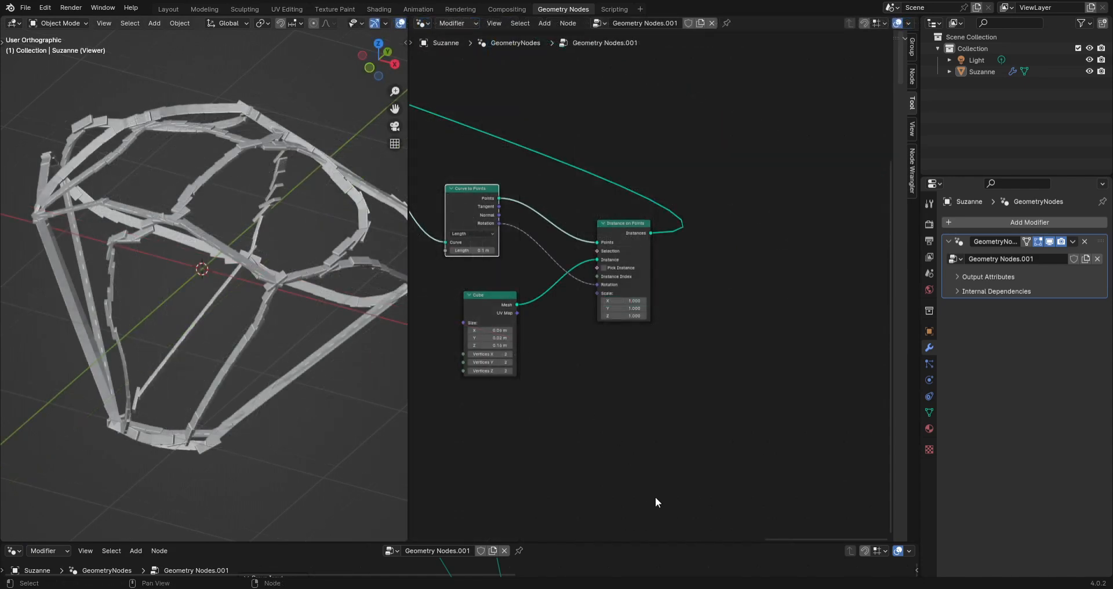
Add a Rotate Instances node after Instance on Points, connect the instances to it, and link it to the Viewer.
scroll(635, 490, "up", 2)
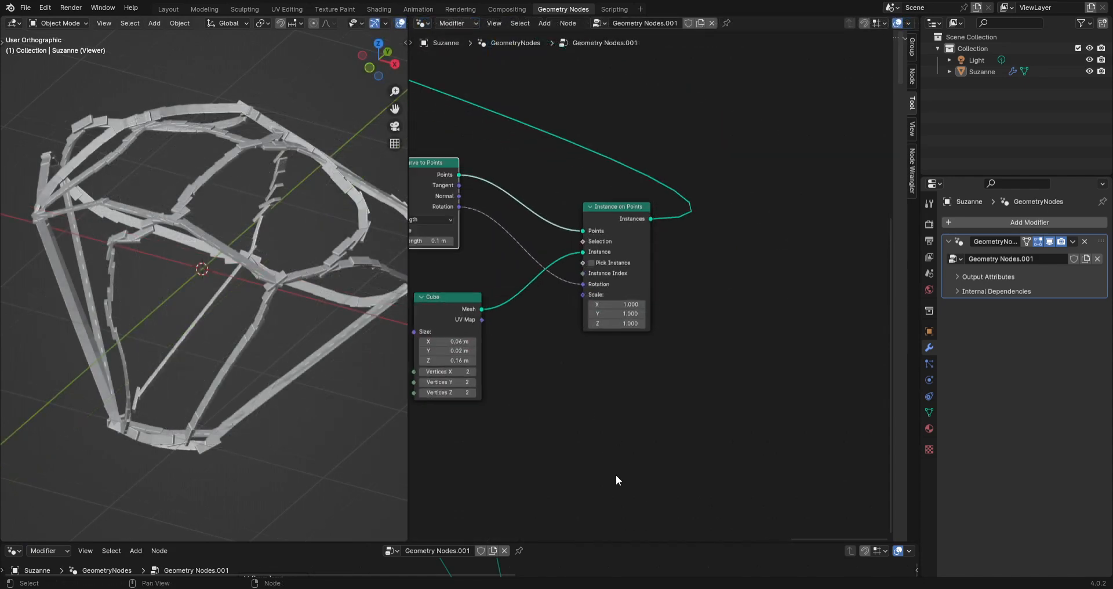
key("shift+a")
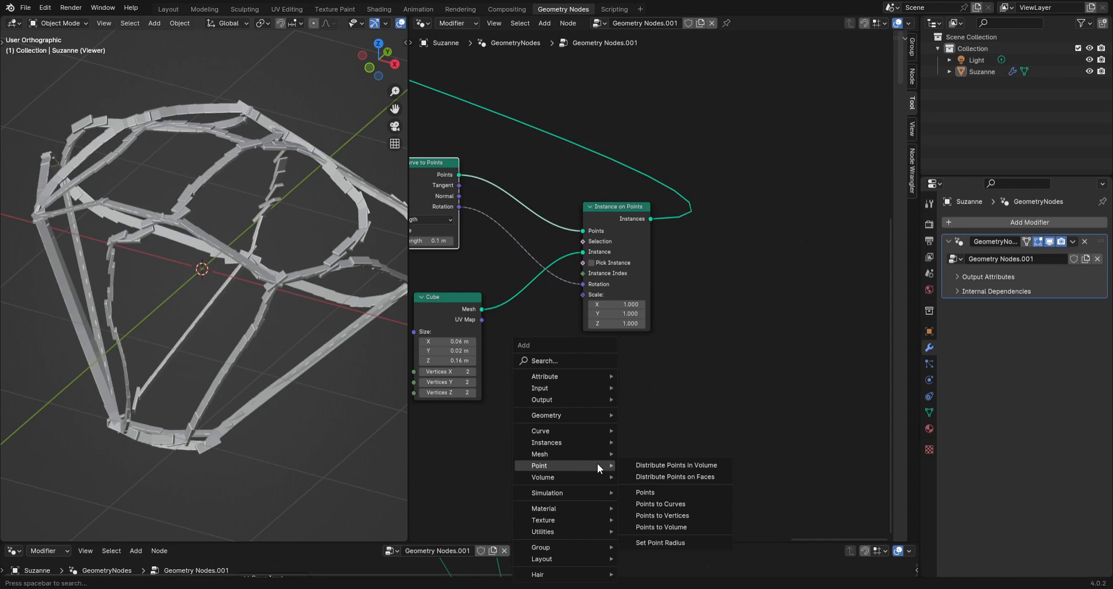
left_click(594, 364)
type("rotate insta")
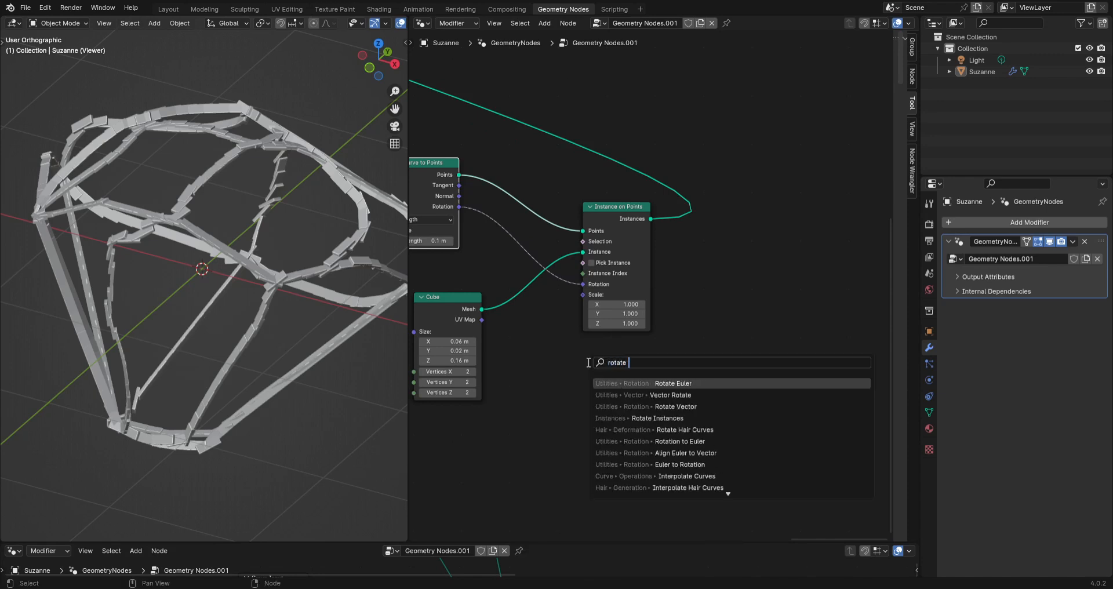
key("Return")
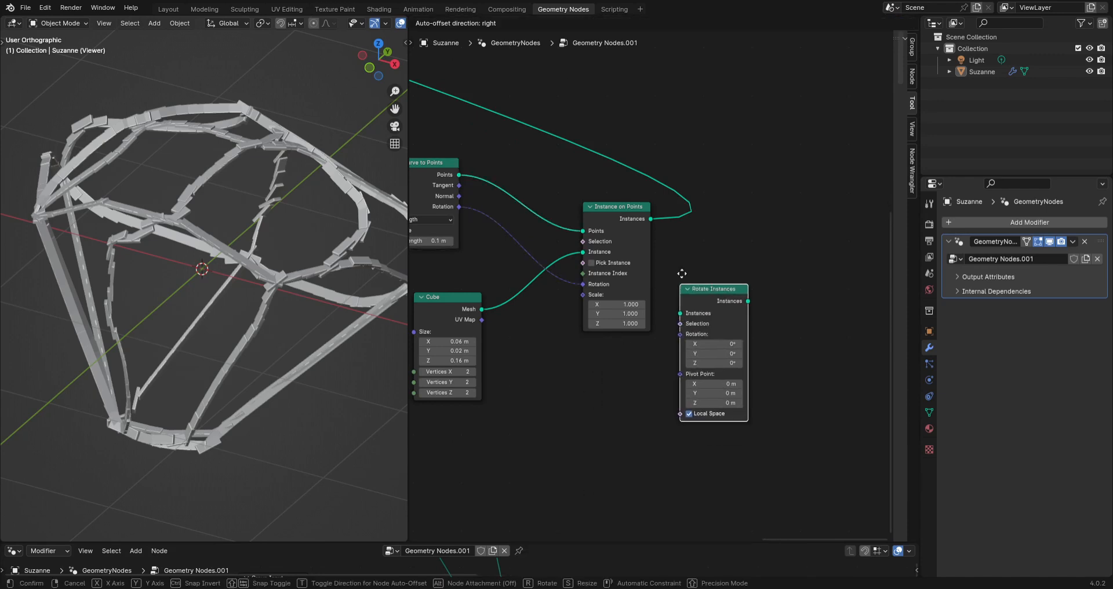
left_click(719, 231)
left_click_drag(651, 219, 716, 253)
left_click_drag(738, 239, 767, 213)
left_click(767, 213, "ctrl+shift")
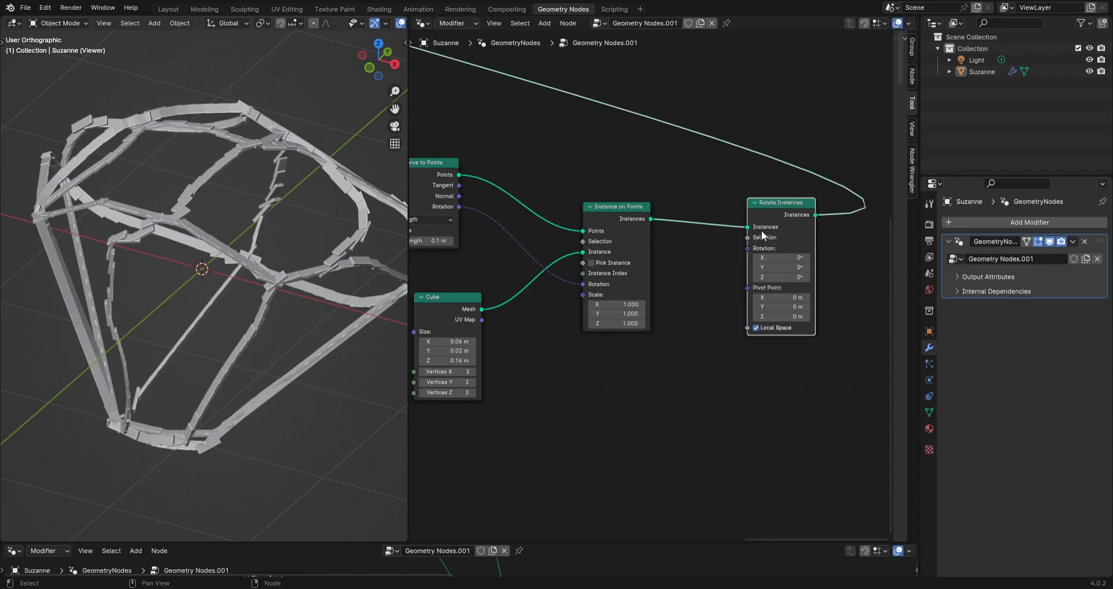
Add an Index node below Instance on Points and link it to the Selection of Rotate Instances.
middle_click_drag(705, 300, 683, 273)
key("shift+a")
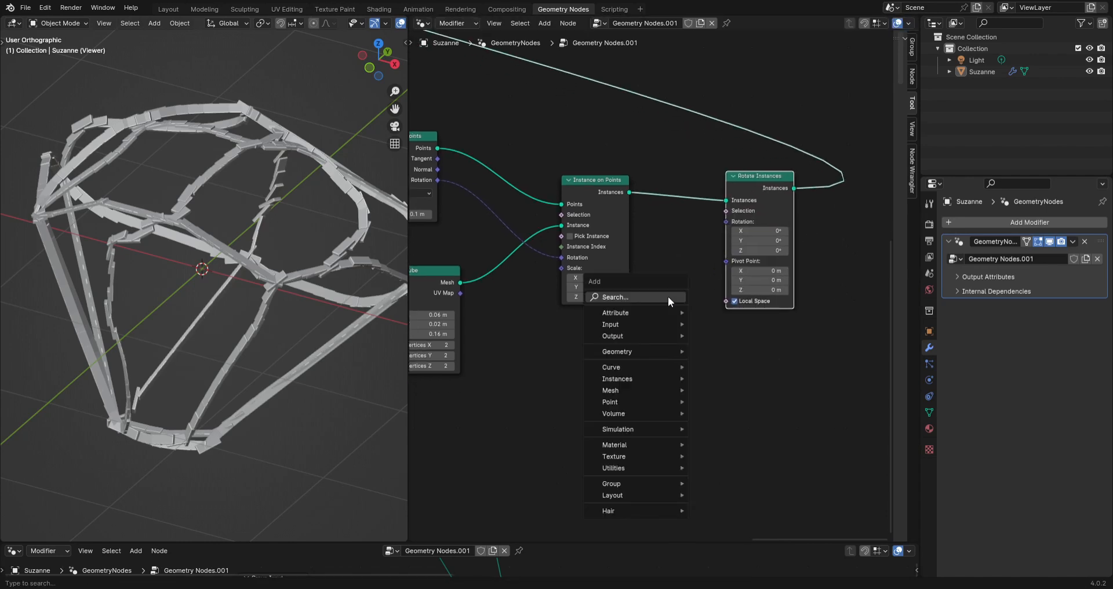
left_click(668, 296)
type("index")
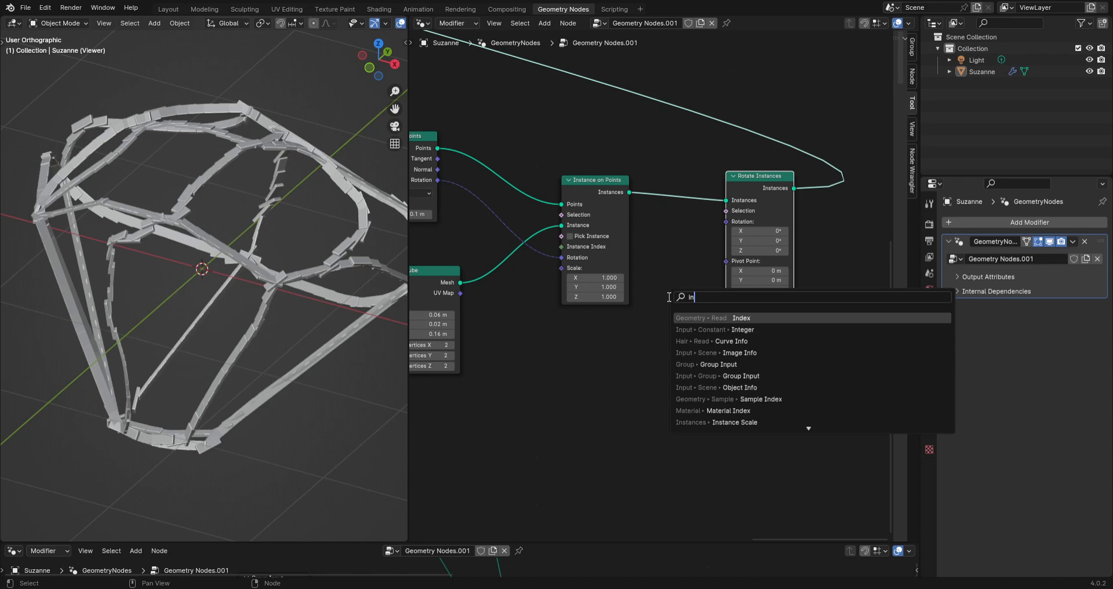
key("Return")
left_click(519, 378)
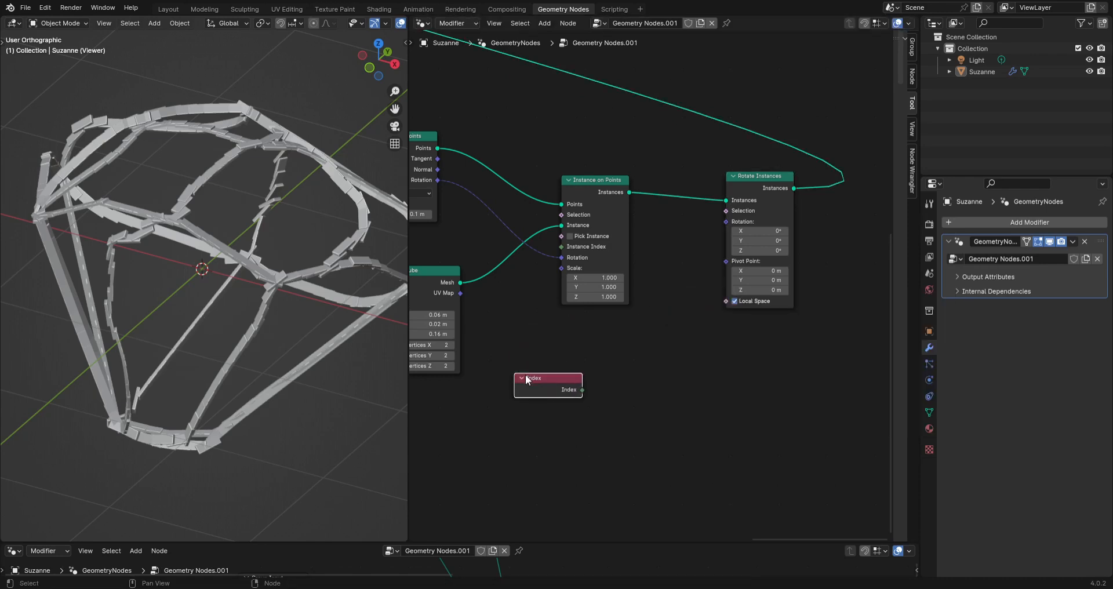
left_click_drag(717, 214, 724, 211)
Test a Z rotation on the Rotate Instances node and reset it to 0°.
left_click_drag(762, 251, 765, 252)
type("0")
key("Return")
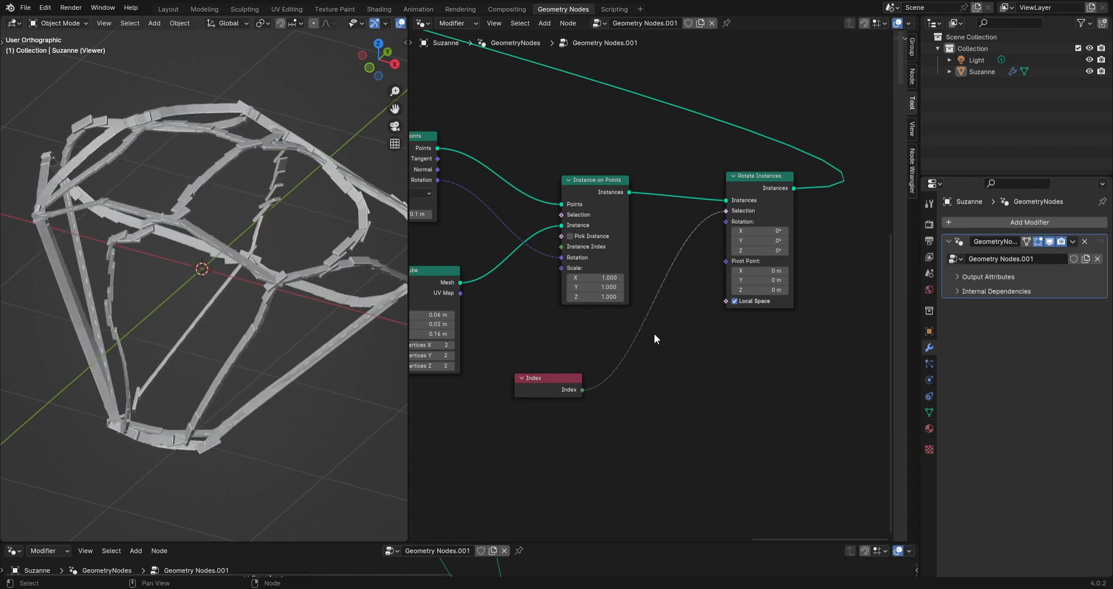
Add a Math node below Rotate Instances and set its operation to Truncated Modulo.
middle_click_drag(655, 340, 651, 323)
key("shift+a")
left_click(648, 311)
type("mat")
left_click(712, 332)
left_click(715, 365)
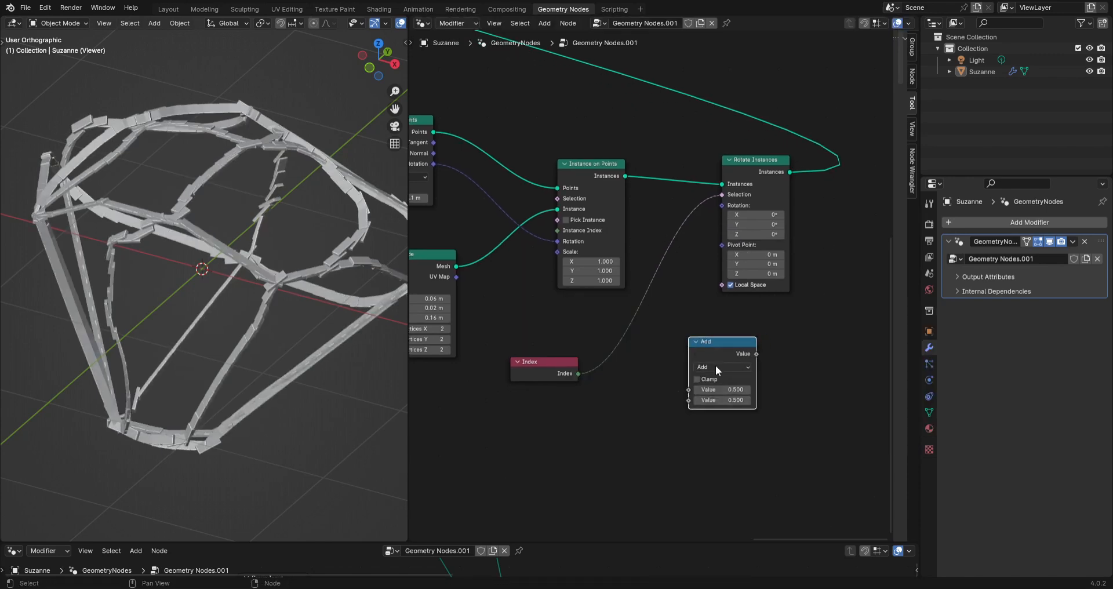
left_click(721, 367)
left_click(580, 454)
Route Index through Truncated Modulo with a value of 2 into the Selection, and set the Rotate Instances Z rotation to 90°.
left_click_drag(578, 372, 674, 348)
left_click(718, 400)
type("90")
key("Return")
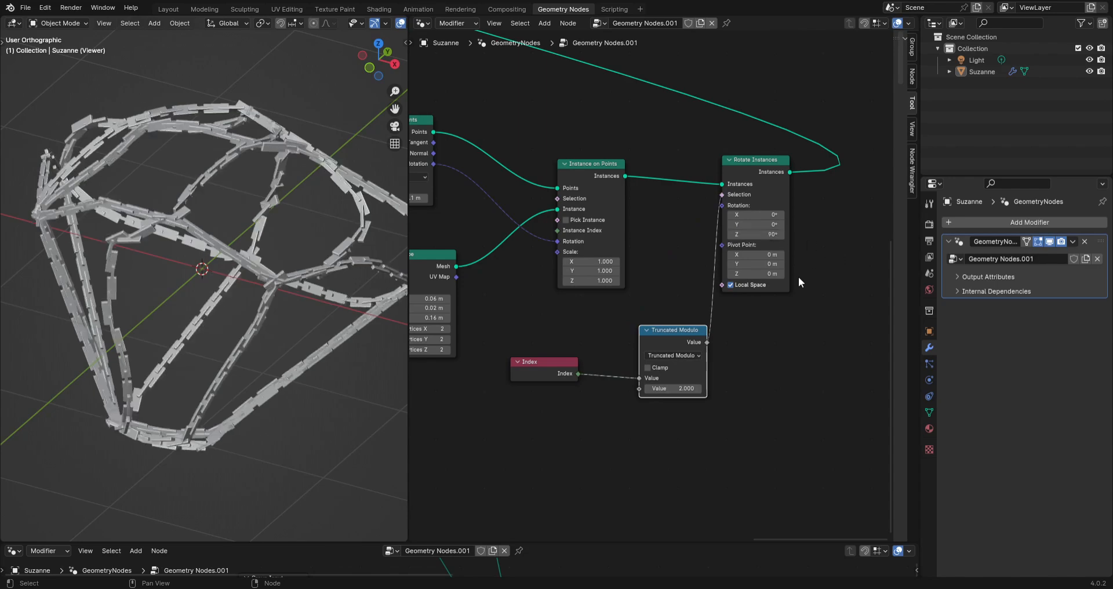
Insert a Join Geometry node between Rotate Instances and the Viewer.
scroll(264, 385, "down", 1)
middle_click_drag(172, 374, 266, 342)
scroll(752, 308, "down", 2)
key("shift+a")
type("join")
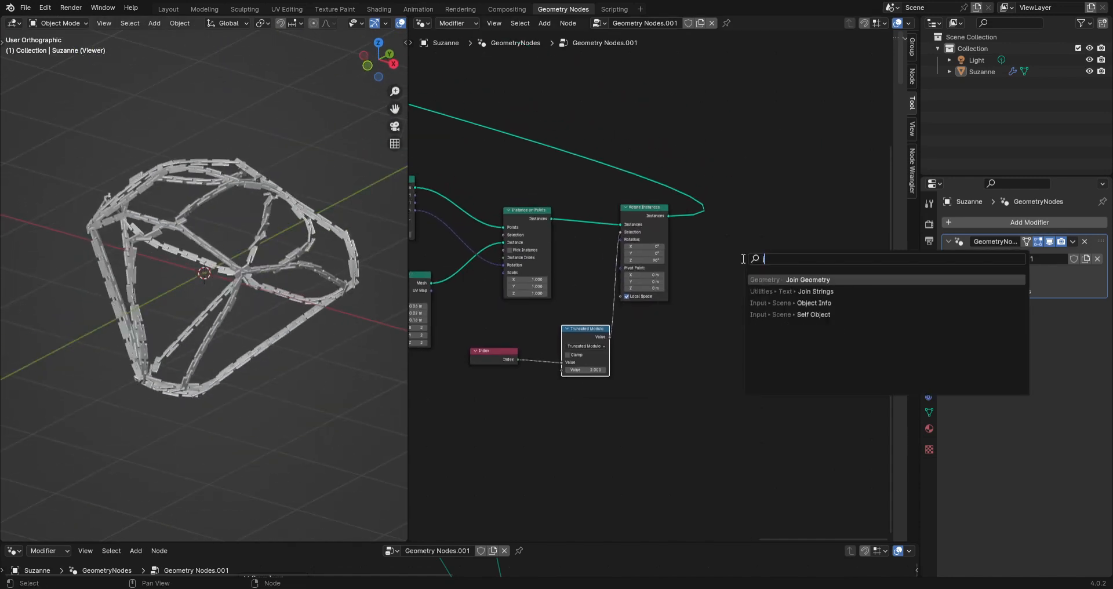
key("Return")
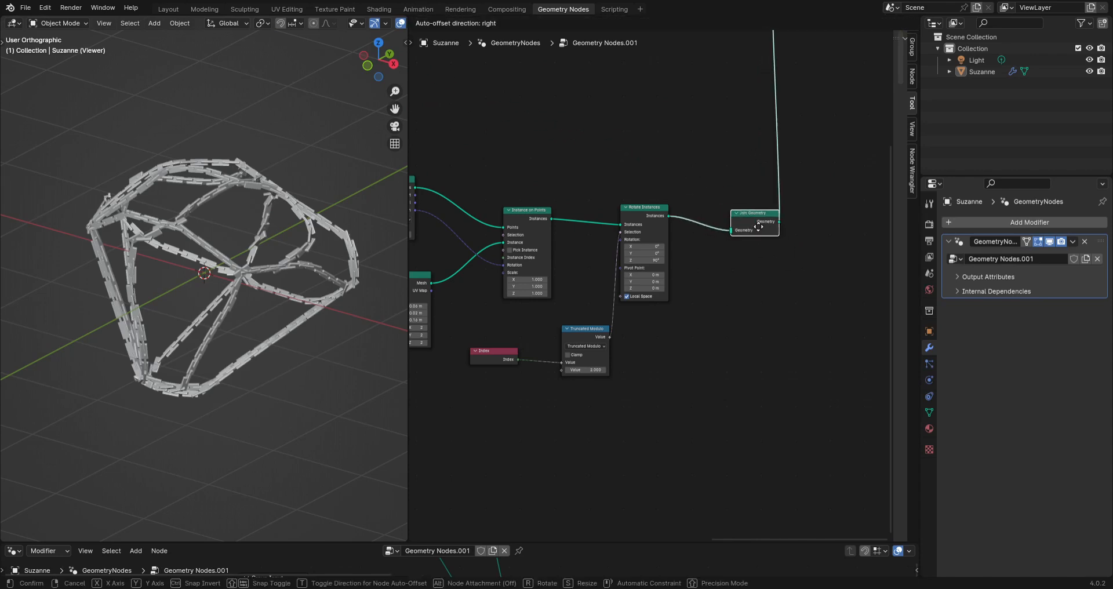
left_click(768, 213)
Add a Group Input node and connect its Geometry to the new Join Geometry node.
key("shift+a")
type("group")
key("Return")
left_click(735, 349)
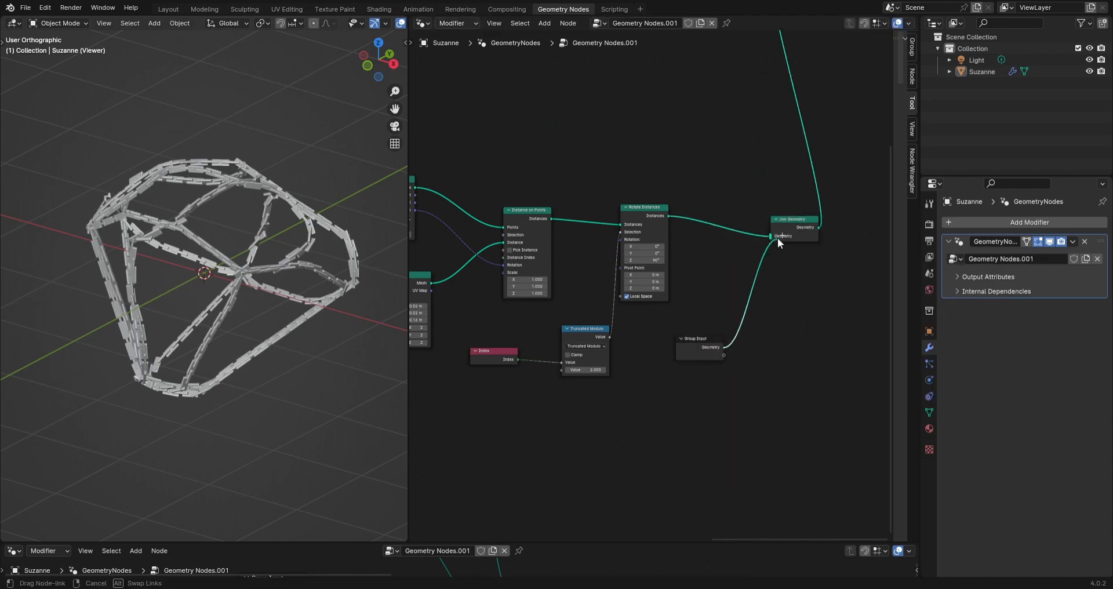
left_click_drag(777, 253, 782, 231)
left_click(781, 231)
Try a different divisor on the Truncated Modulo node and set it back to 2.
middle_click_drag(197, 430, 209, 406)
scroll(252, 439, "up", 4)
scroll(539, 406, "up", 2)
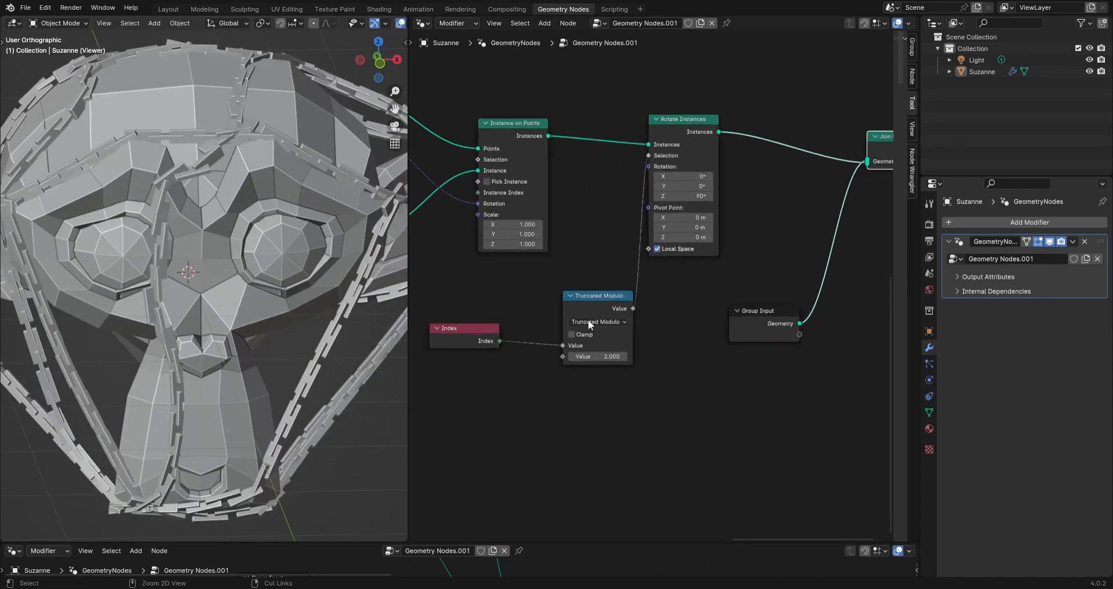
middle_click_drag(588, 320, 614, 378, "ctrl")
middle_click_drag(614, 378, 628, 326)
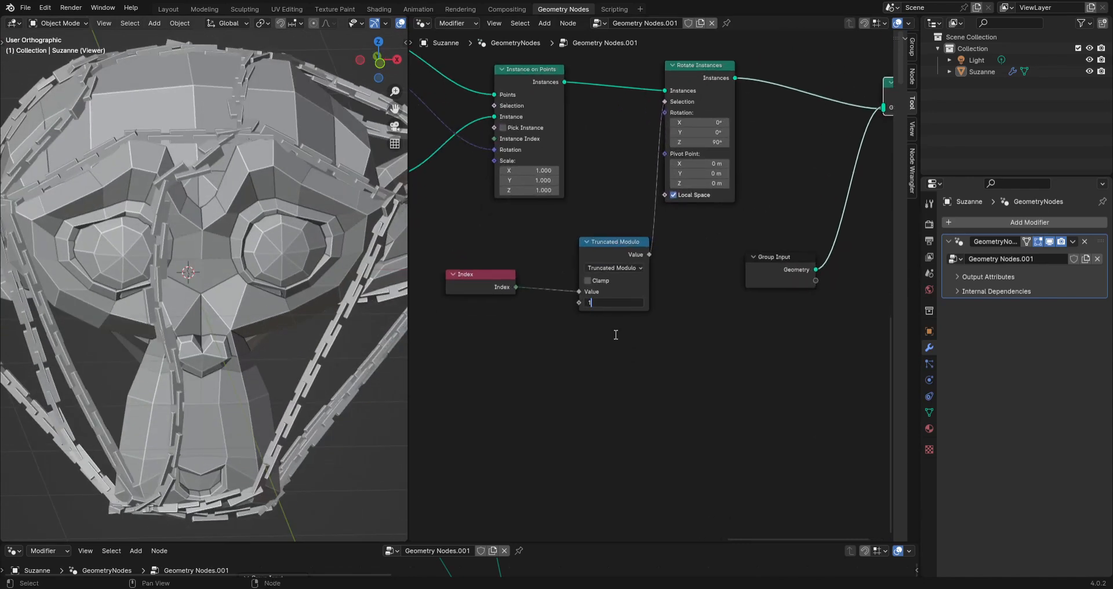
key("Return")
key("Return")
scroll(311, 412, "down", 2)
middle_click_drag(311, 413, 278, 423)
scroll(284, 405, "up", 3)
type("2")
key("Return")
Move the Cube node down and away from Curve to Points to free up space.
scroll(298, 426, "down", 3)
middle_click_drag(510, 378, 705, 311)
scroll(705, 307, "down", 3)
left_click_drag(662, 214, 548, 302)
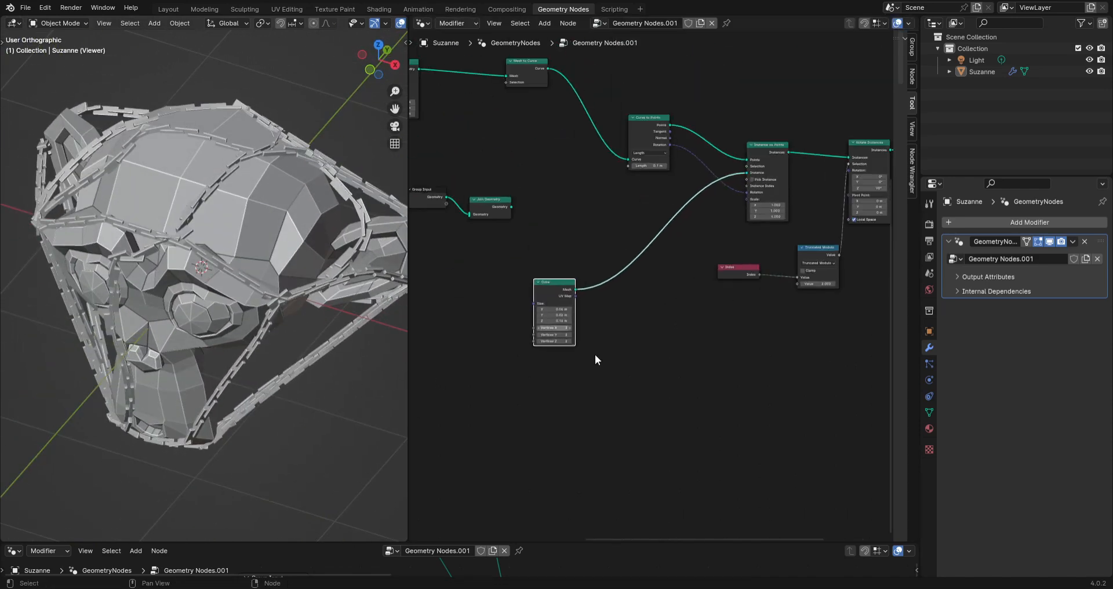
Add a 0.1 m by 0.1 m Grid node beside the Cube and link its mesh to Instance on Points as the instance.
scroll(548, 301, "up", 4)
key("shift+a")
left_click(613, 295)
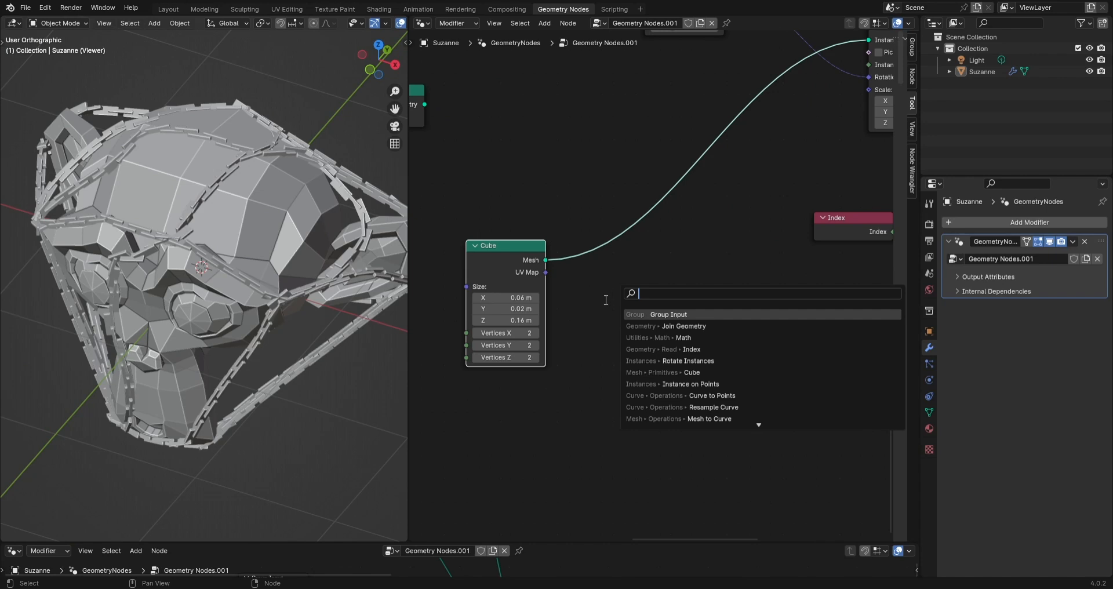
key("Return")
left_click(573, 313)
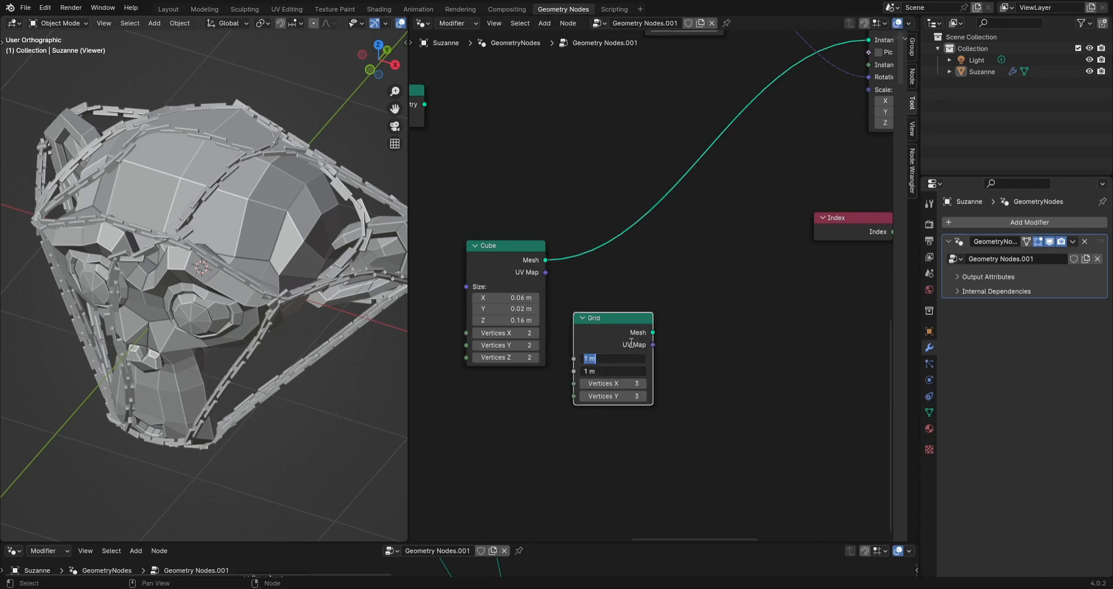
middle_click_drag(653, 332, 588, 369)
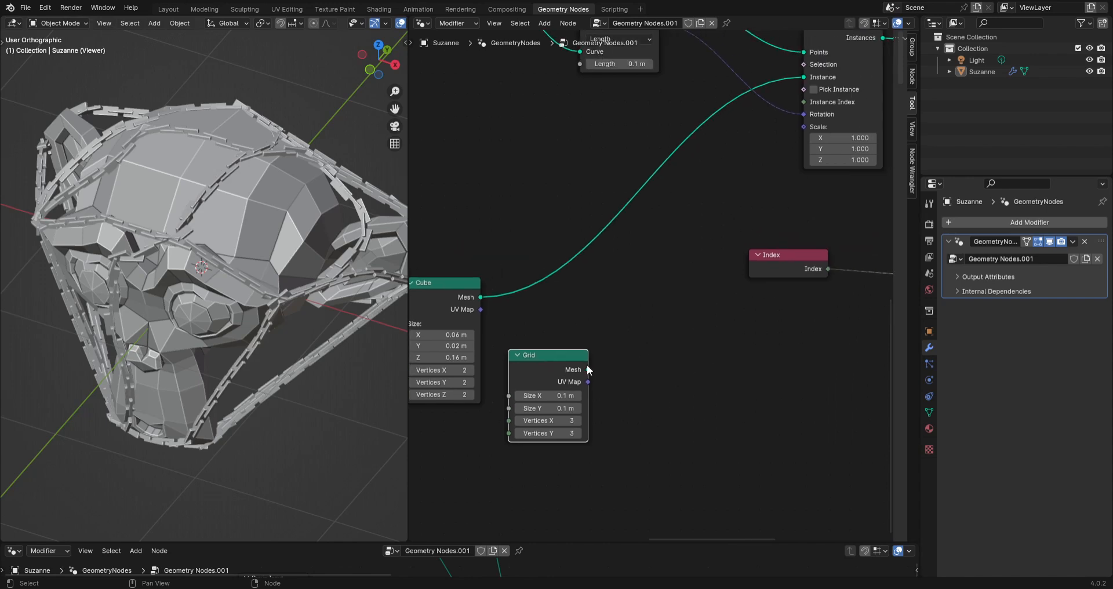
left_click_drag(802, 87, 803, 80)
Move the Grid below the Cube and insert a Transform Geometry node after it with a Y rotation of 90°.
middle_click_drag(552, 352, 614, 278)
left_click_drag(617, 308, 500, 395)
middle_click_drag(618, 354, 621, 316)
key("shift+a")
type("tra")
left_click(667, 336)
left_click(676, 398)
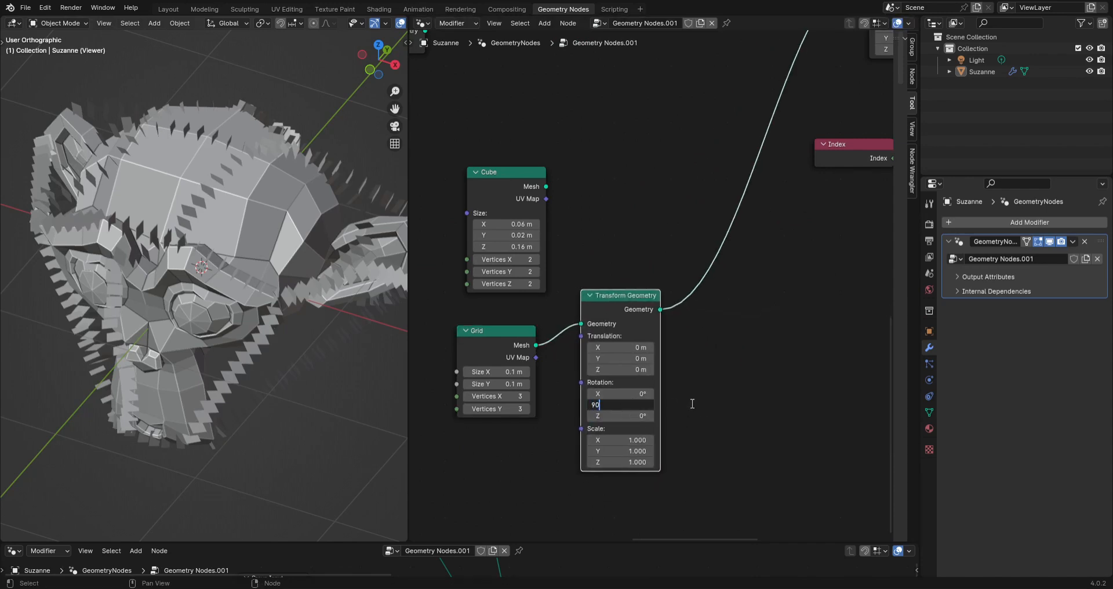
key("Return")
Set the Grid's Size X to 0.15 m and shift the Grid and Transform Geometry nodes further back below the Cube.
middle_click_drag(255, 359, 534, 375)
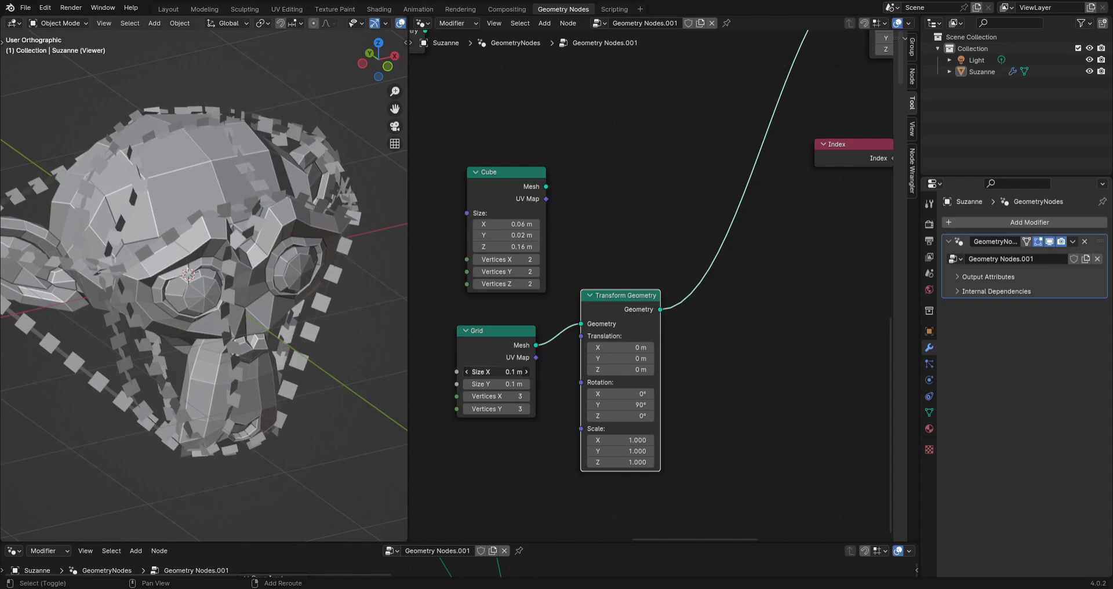
middle_click_drag(275, 371, 204, 366)
middle_click_drag(717, 376, 741, 353)
left_click_drag(434, 388, 624, 292)
left_click_drag(624, 291, 550, 309)
Insert a Mesh to Curve node between Transform Geometry and the instance input of Instance on Points.
left_click(677, 329)
key("shift+a")
left_click(678, 327)
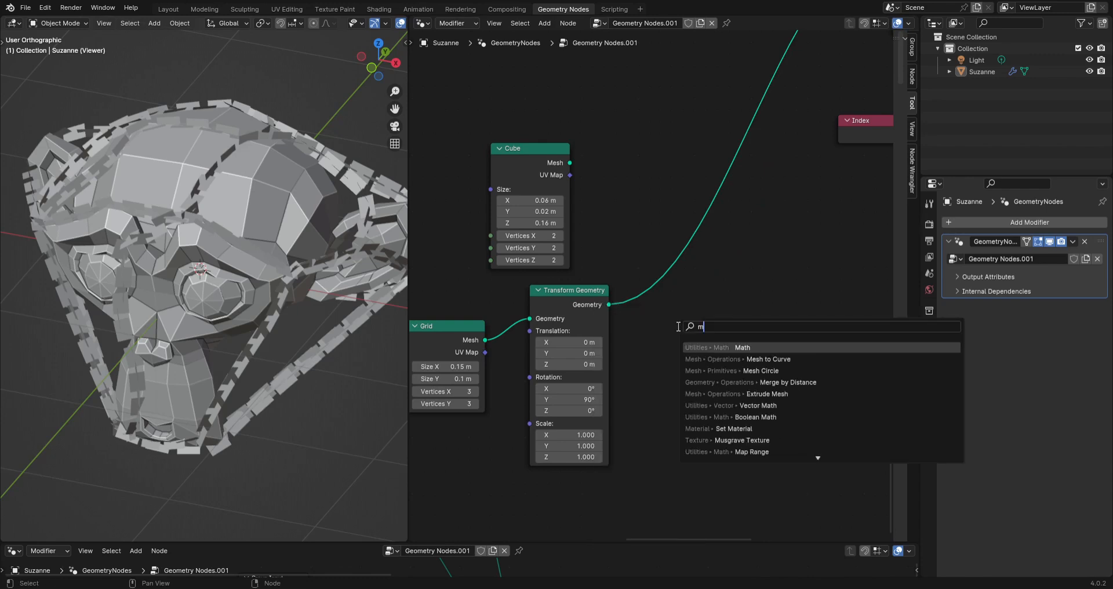
left_click(737, 347)
left_click(661, 268)
Add a Curve to Mesh node beside Mesh to Curve and feed it the Mesh to Curve output as its curve.
middle_click_drag(763, 339, 694, 325)
key("shift+a")
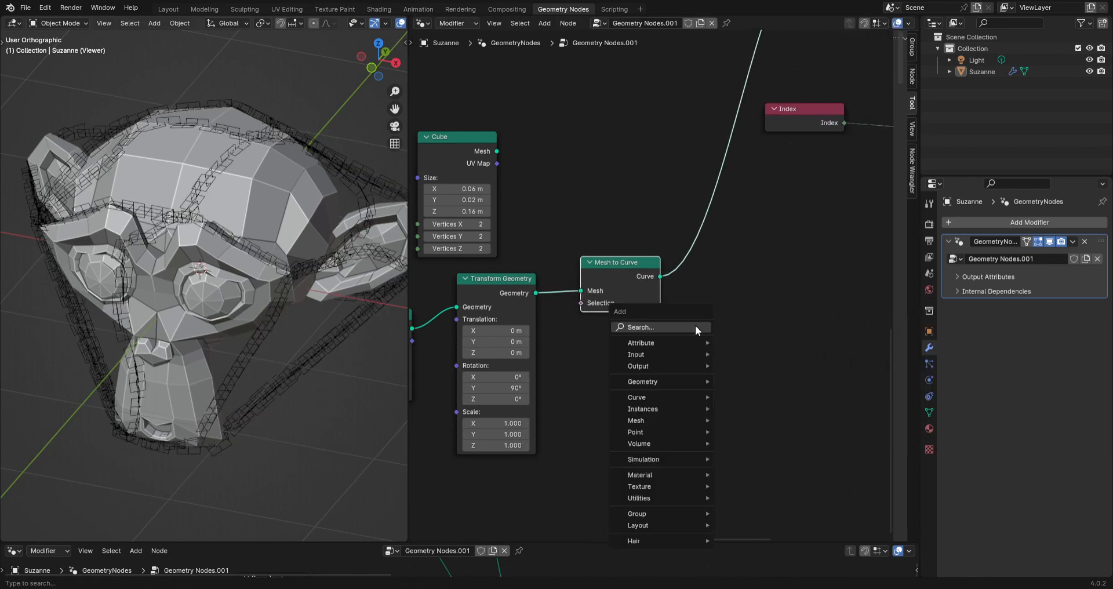
type("ct")
left_click(788, 370)
left_click(787, 365)
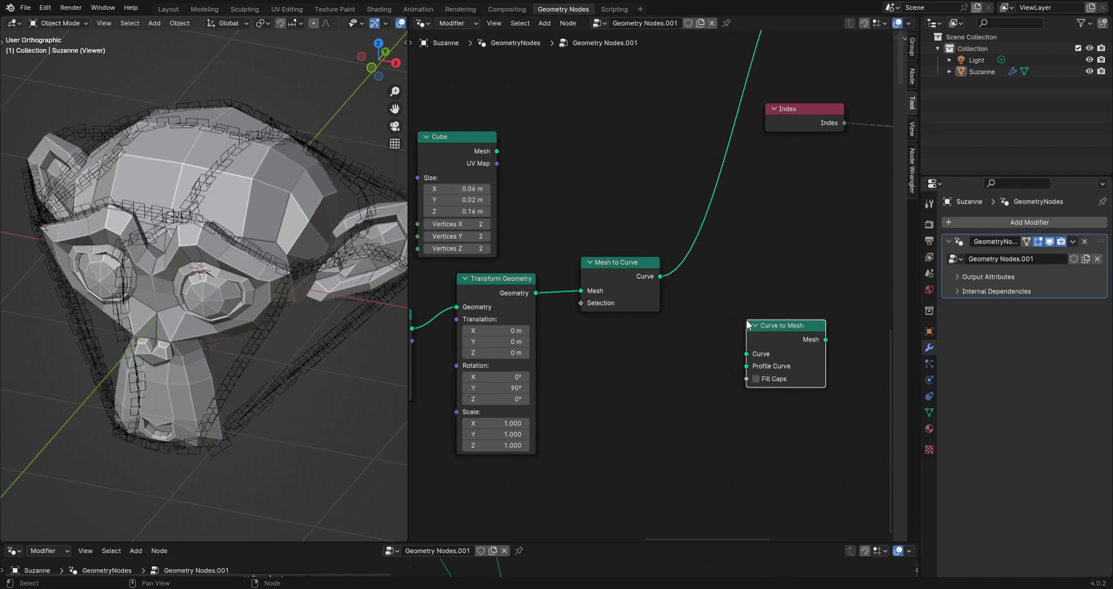
left_click_drag(660, 276, 750, 352)
left_click_drag(778, 337, 772, 304)
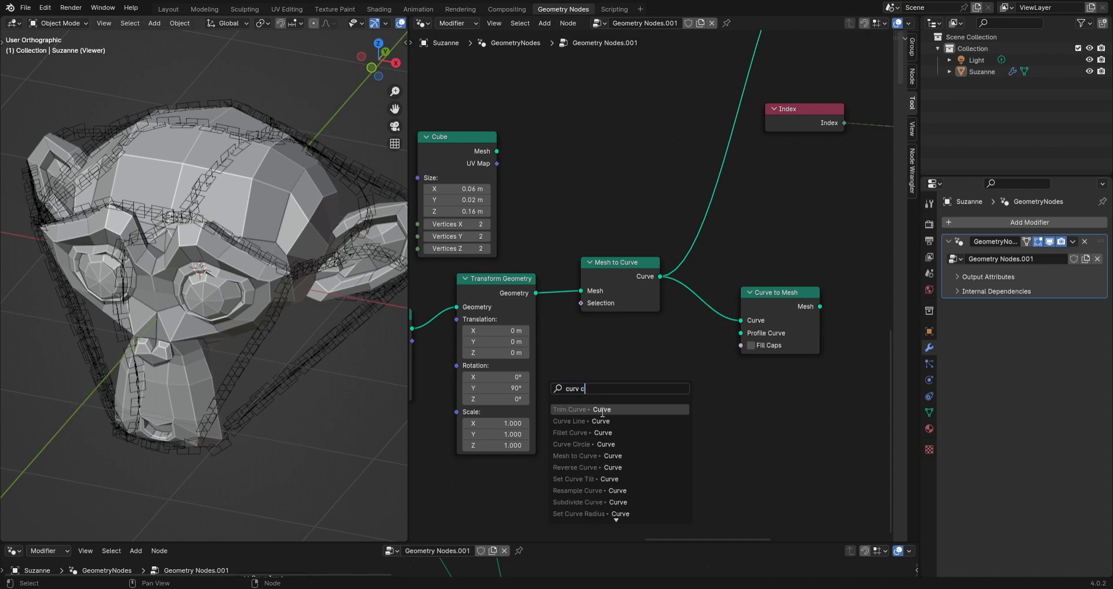
Add a Curve Circle as the profile of Curve to Mesh and link the resulting mesh to Instance on Points as the instance.
left_click(595, 410)
left_click(593, 411)
right_click(770, 304)
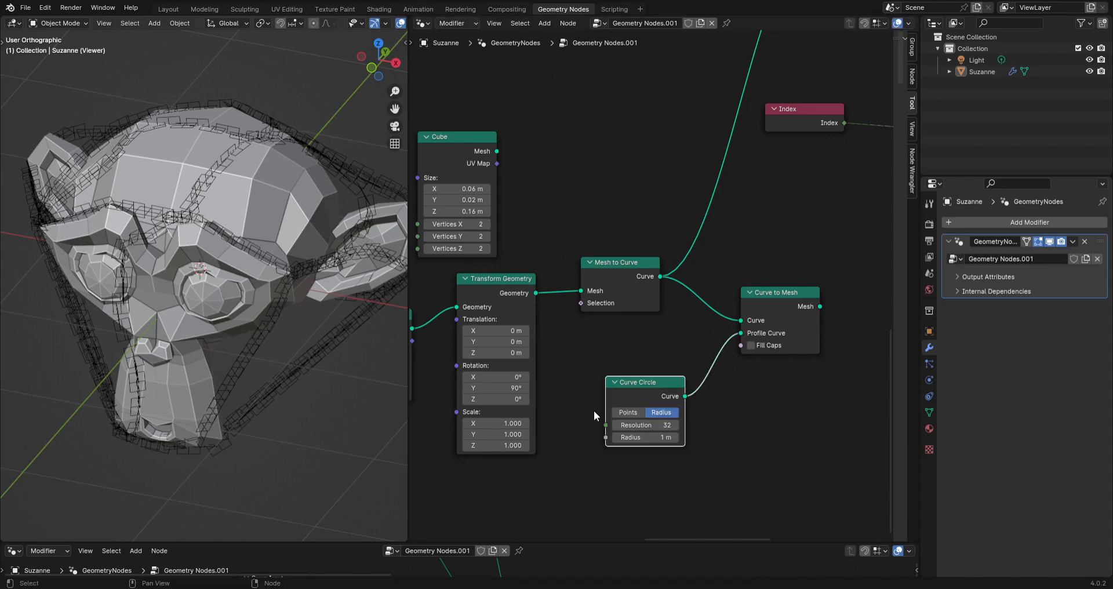
middle_click_drag(835, 255, 659, 394)
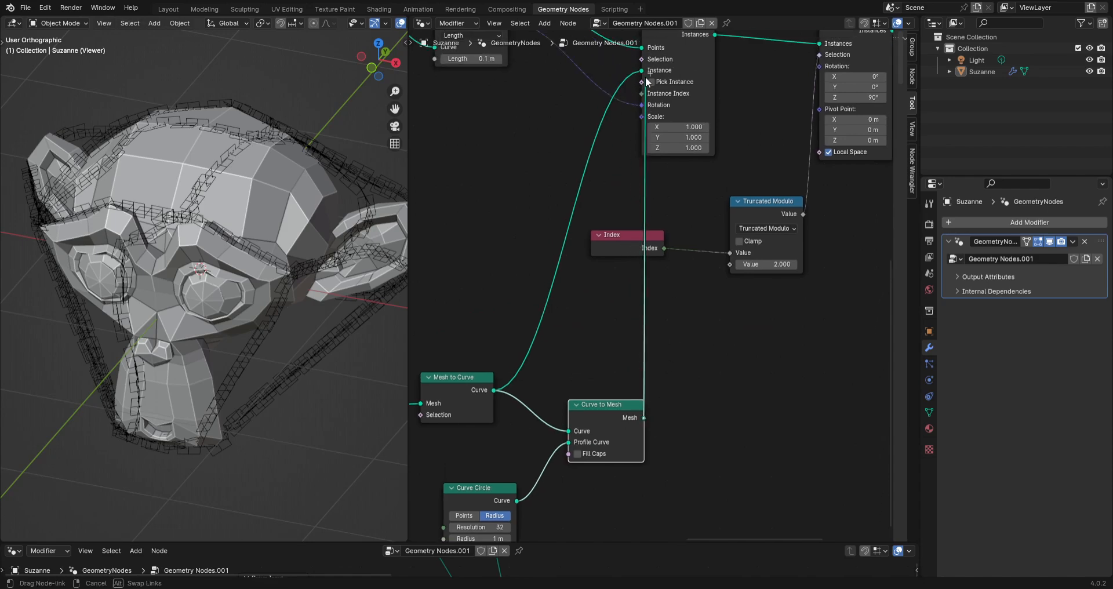
left_click_drag(647, 78, 642, 70)
Set the Curve Circle radius to 0.05 m and reduce it to 0.01 m for thin link profiles.
middle_click_drag(541, 514, 624, 384)
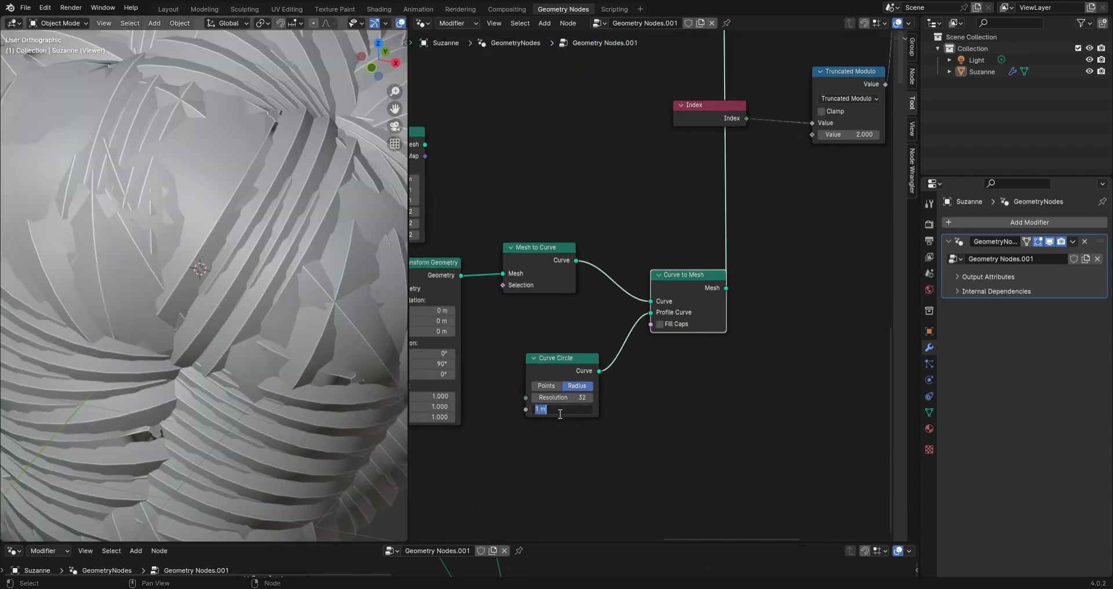
type("0.05")
key("Return")
mouse_move(559, 409)
left_mouse_down()
mouse_move(545, 409)
mouse_move(571, 410)
mouse_move(559, 409)
left_mouse_up()
middle_click_drag(377, 379, 281, 362)
Insert a Resample Curve node between Mesh to Curve and Curve to Mesh, in Length mode with a length of 0.05 m.
middle_click_drag(567, 352, 603, 354)
type("r")
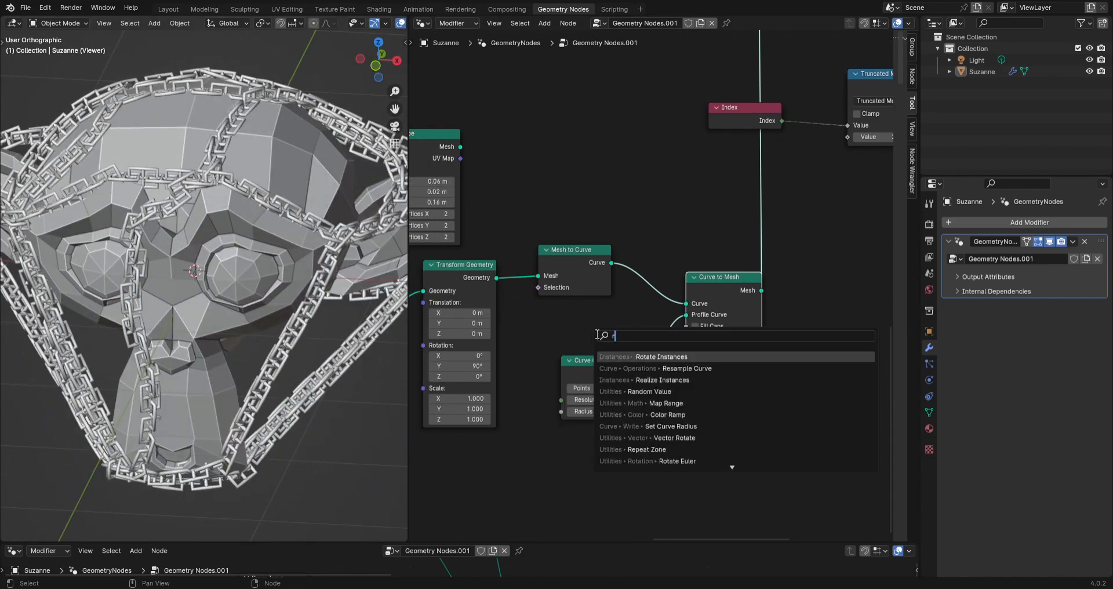
type("es")
key("Return")
left_click(631, 259)
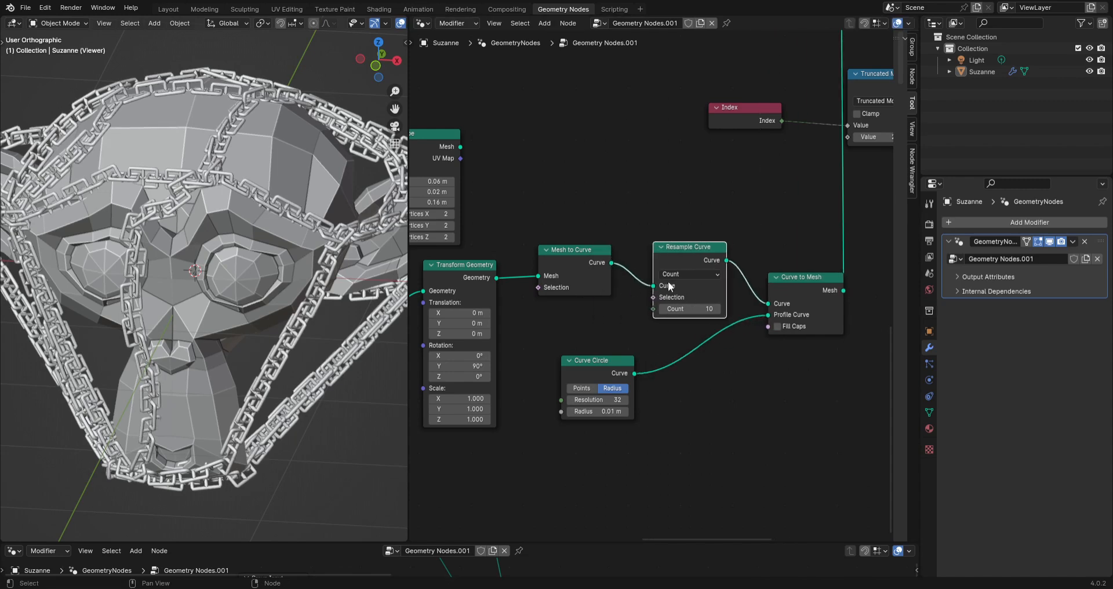
left_click(687, 322)
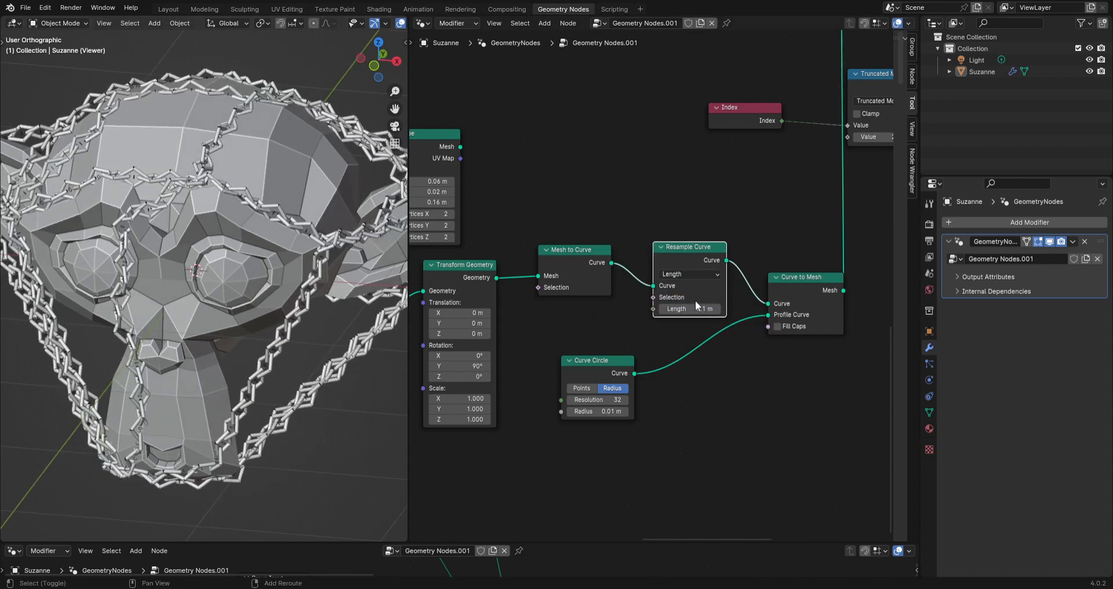
left_click_drag(690, 309, 660, 309, "shift")
Thicken the chain links by setting the Curve Circle radius to 0.02 m, and inspect them up close.
left_click_drag(609, 413, 616, 413)
middle_click_drag(301, 348, 269, 374)
scroll(310, 325, "up", 6)
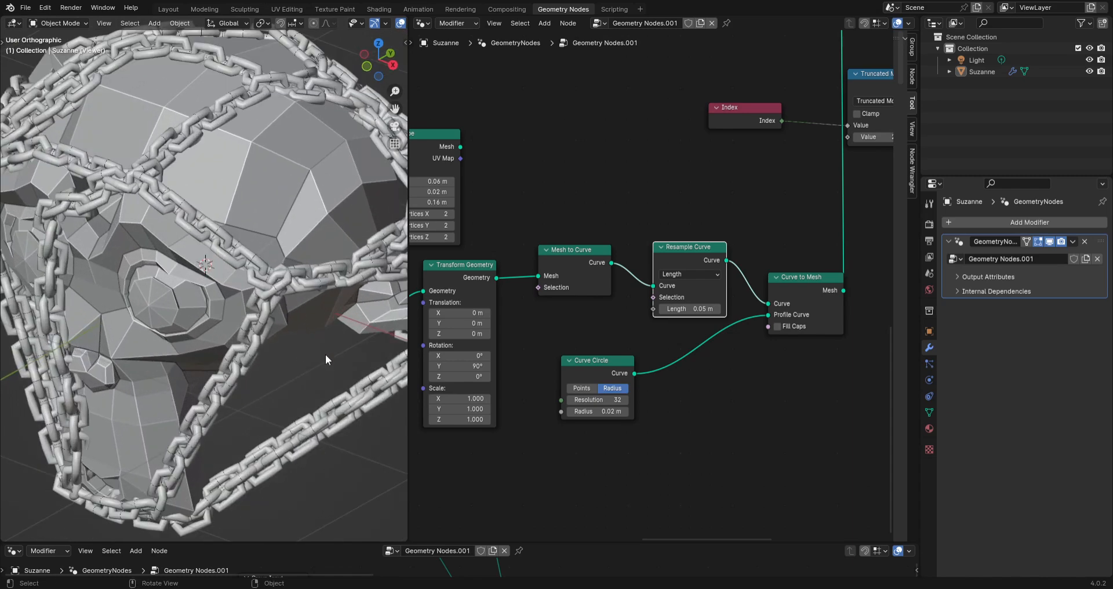
scroll(324, 359, "down", 5)
scroll(638, 325, "up", 1)
Try Resample Curve lengths of 0.03 m and 0.01 m on the link outline.
left_click(671, 305)
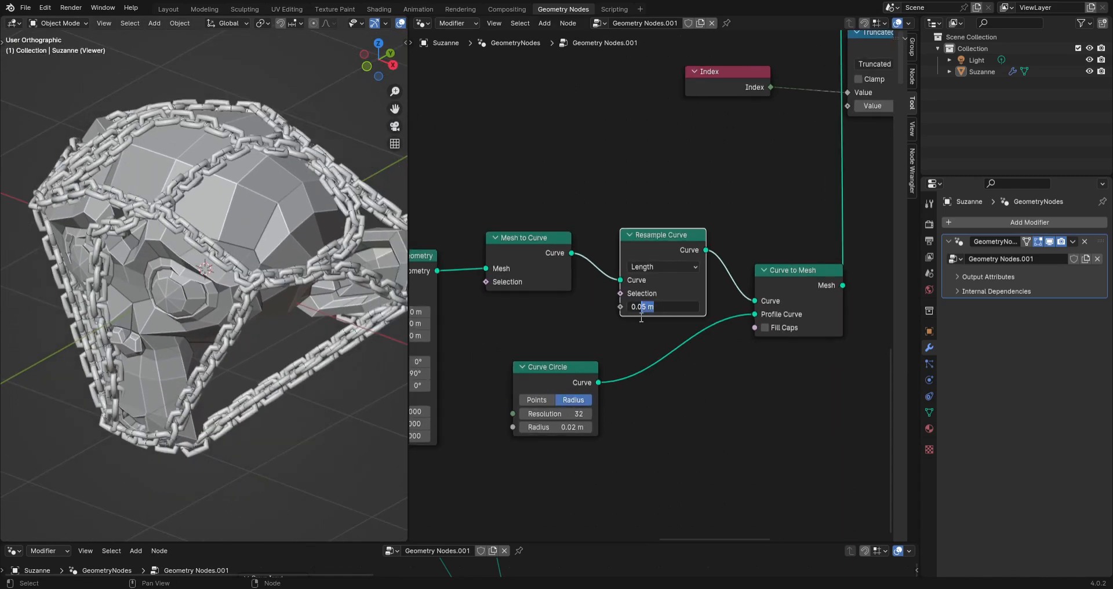
key("Return")
left_click(660, 308)
left_click_drag(657, 310, 643, 314)
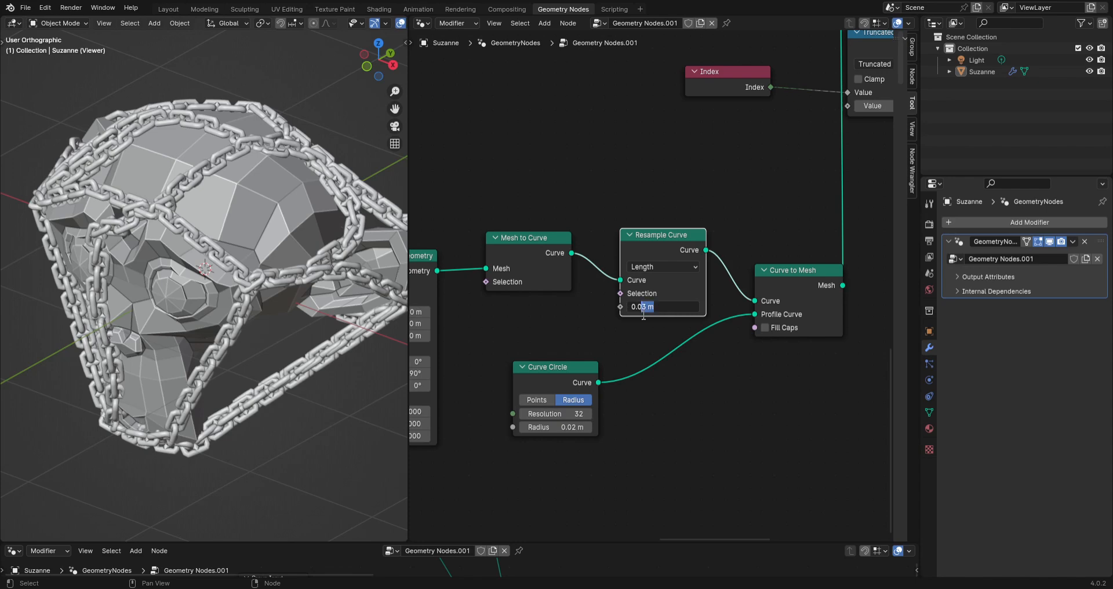
type("1")
key("Return")
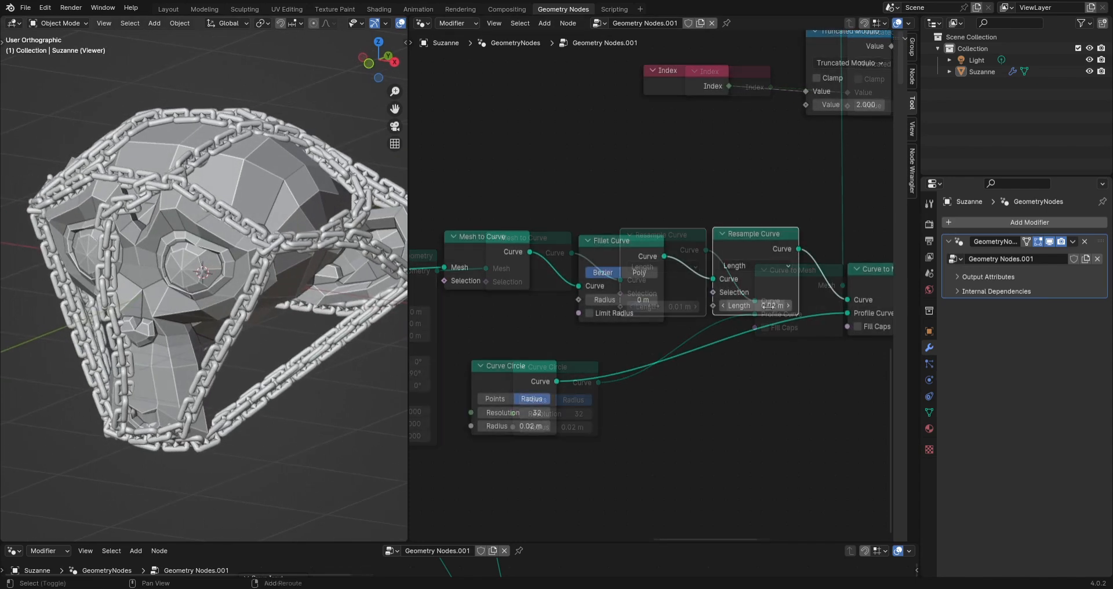
With a Fillet Curve node placed before Resample Curve, try a resample length of 0.05 m and settle on 0.03 m.
left_click_drag(740, 308, 735, 310)
type("5")
key("Return")
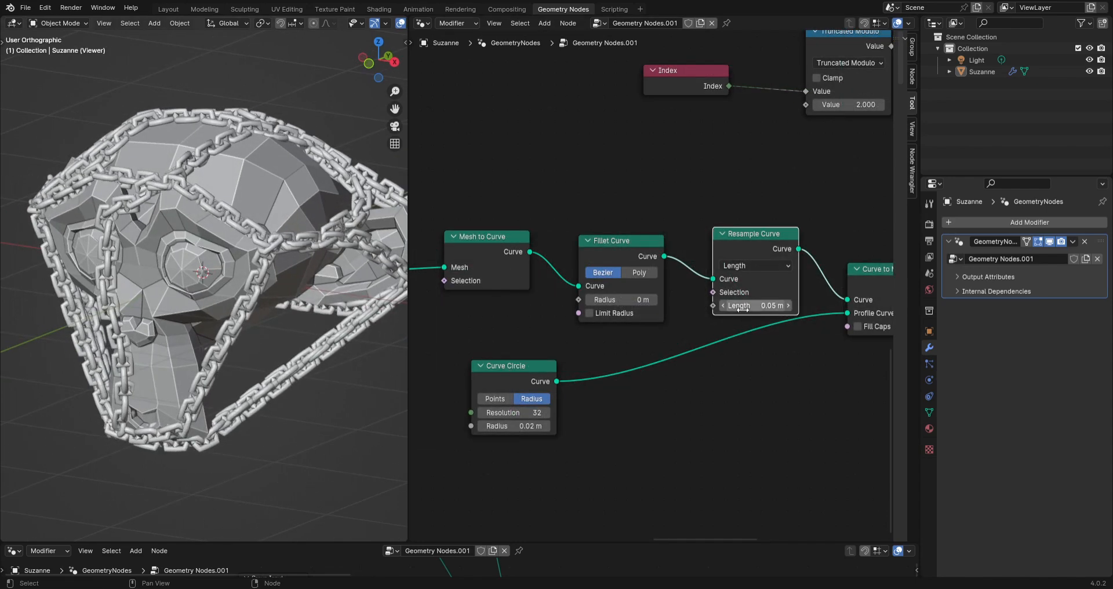
type("3")
key("Return")
Examine the links up close and set the Curve Circle radius to 0.015 m.
scroll(239, 287, "down", 3)
middle_click_drag(239, 288, 358, 299)
scroll(178, 332, "up", 4)
scroll(269, 206, "up", 4)
middle_click_drag(269, 206, 248, 233)
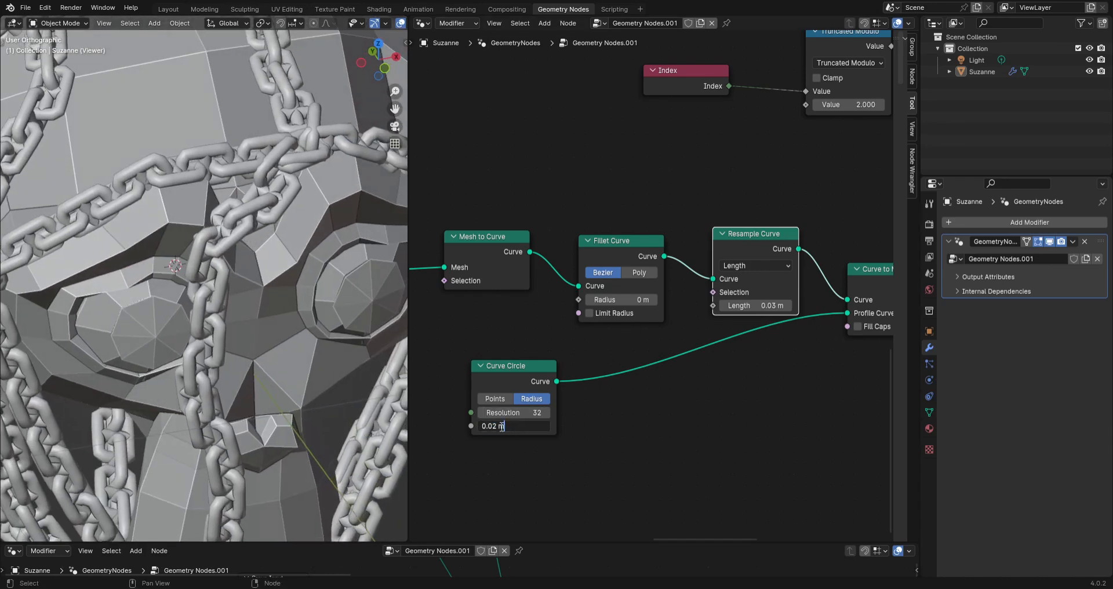
key("Return")
Widen the 3D viewport, preview another shading mode, and return to solid shading to view the chained head.
scroll(274, 327, "down", 4)
middle_click_drag(274, 327, 361, 257)
scroll(248, 287, "down", 4)
scroll(311, 325, "up", 3)
left_click(304, 321)
left_click(336, 332)
scroll(338, 334, "down", 4)
left_click_drag(408, 148, 549, 145)
left_click(521, 23)
left_click(506, 23)
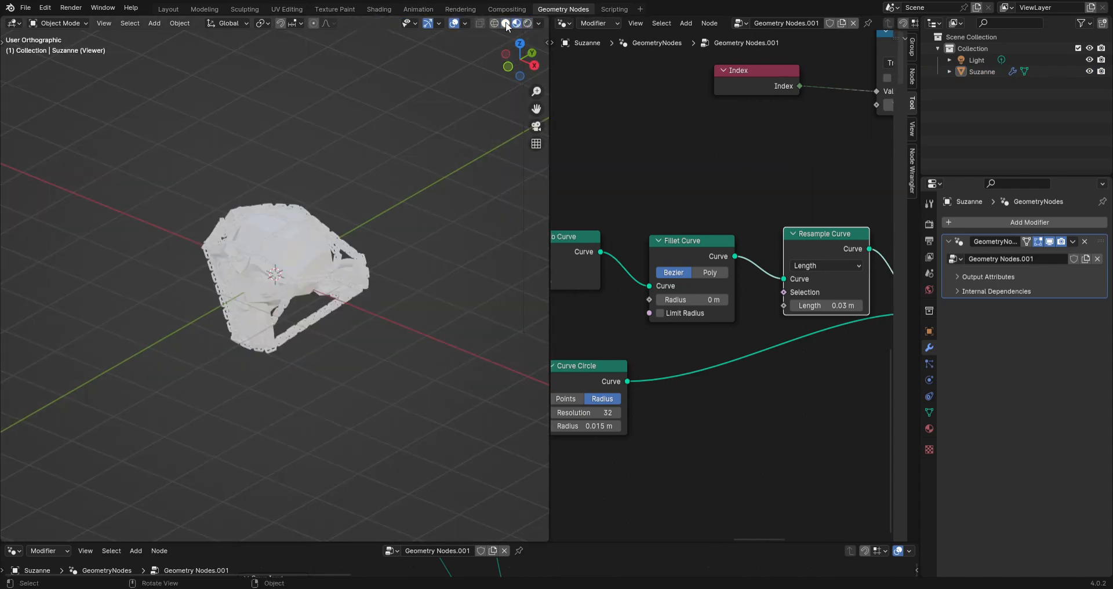
mouse_move(369, 174)
middle_mouse_down()
mouse_move(457, 157)
mouse_move(533, 162)
middle_mouse_up()
Try a count of 36 on the Points node and bring it down to 4.
scroll(628, 283, "down", 8)
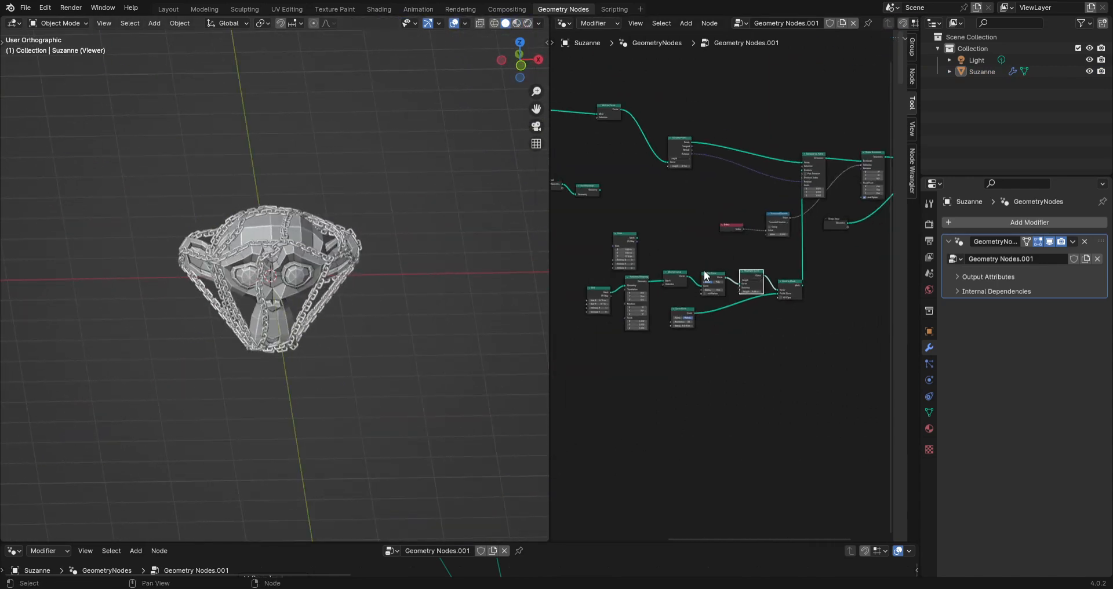
scroll(667, 169, "up", 9)
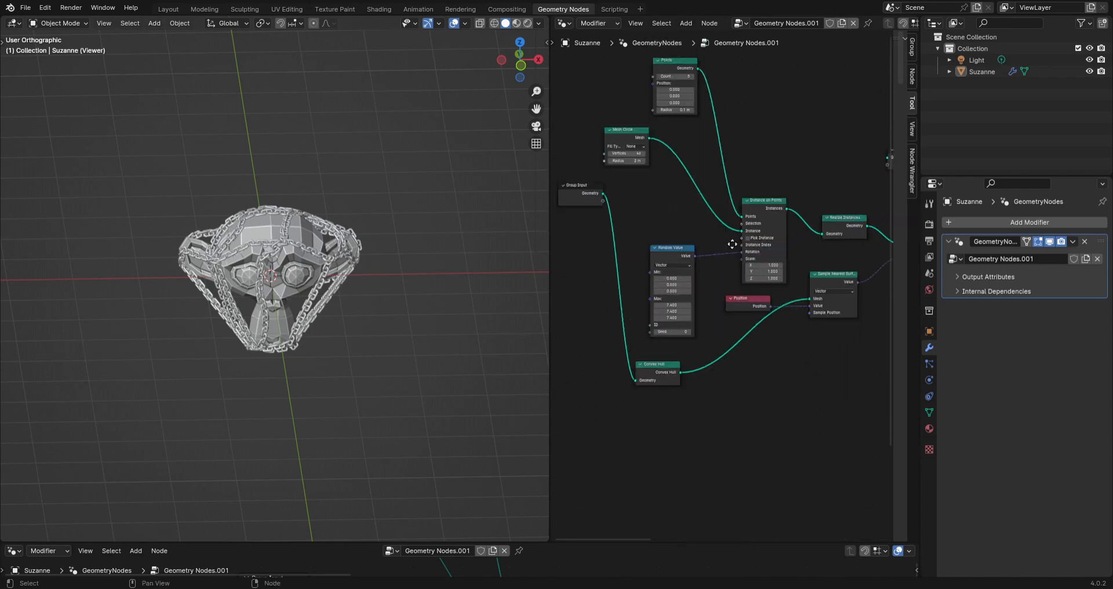
left_click_drag(638, 163, 678, 163)
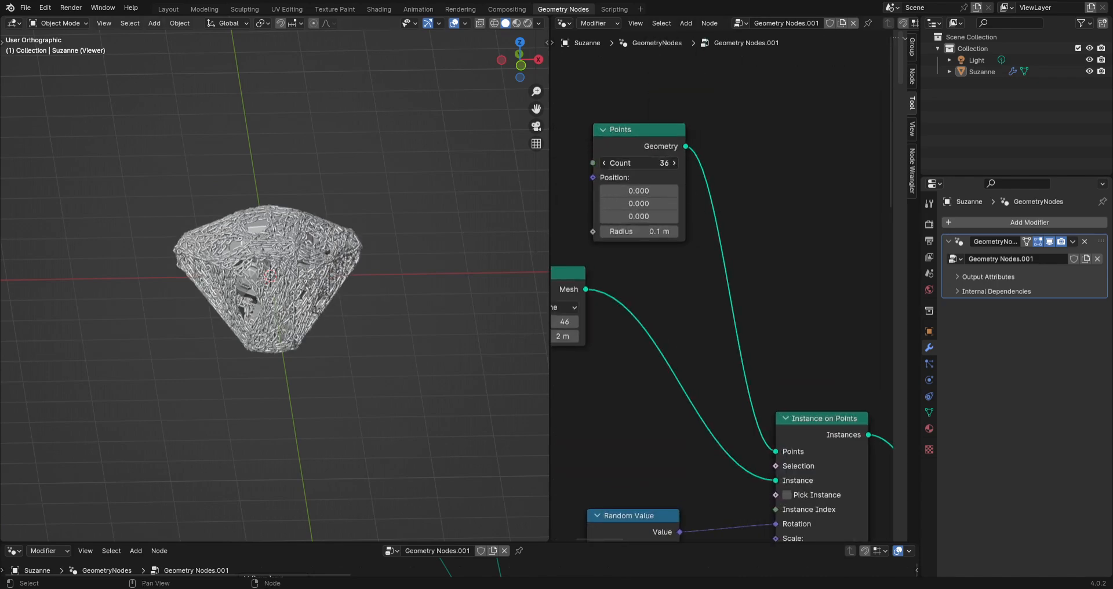
mouse_move(347, 279)
middle_mouse_down()
mouse_move(252, 299)
mouse_move(359, 272)
middle_mouse_up()
left_click_drag(632, 167, 609, 163)
Vary the chain layout with 57 Mesh Circle vertices, a radius of about 3.5 m, and a Random Value maximum of 17.800 on every axis.
middle_click_drag(503, 215, 368, 320)
scroll(666, 317, "down", 3)
middle_click_drag(665, 318, 739, 302)
left_click_drag(649, 297, 680, 307)
middle_click_drag(434, 326, 506, 330)
scroll(649, 310, "up", 2)
left_click_drag(645, 311, 673, 311, "shift")
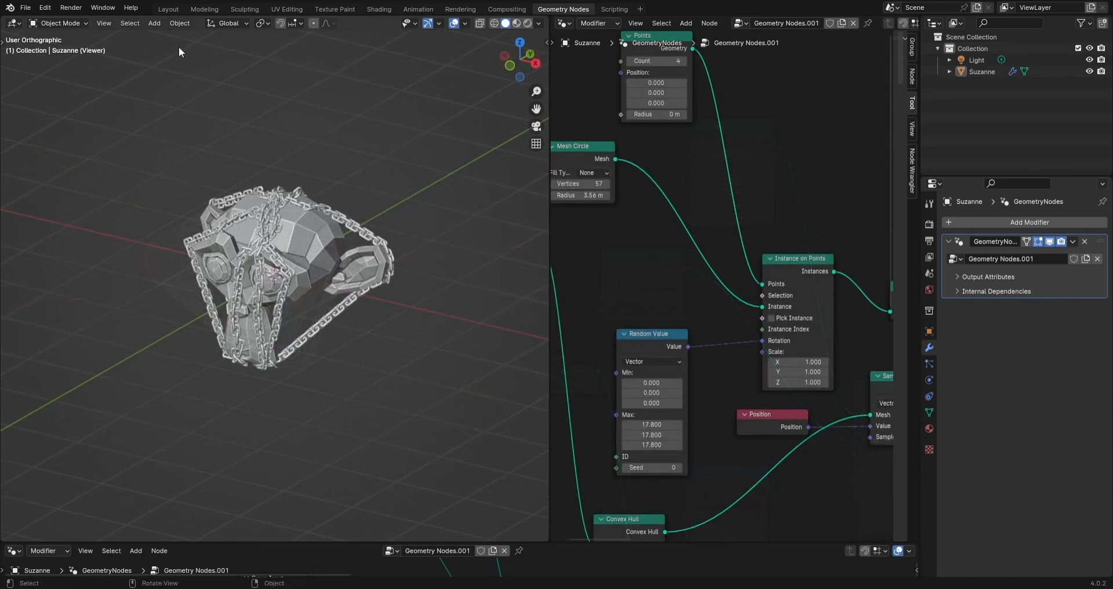
Add a torus to the scene and give it a Geometry Nodes modifier using the existing Geometry Nodes.001 group.
left_click(154, 23)
mouse_move(164, 36)
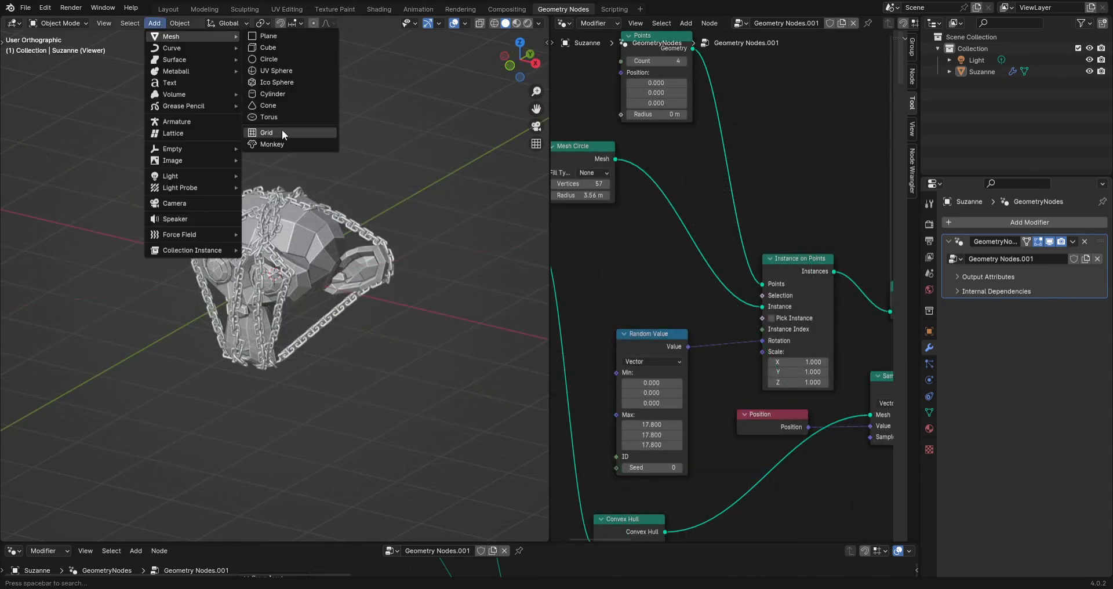
left_click(281, 117)
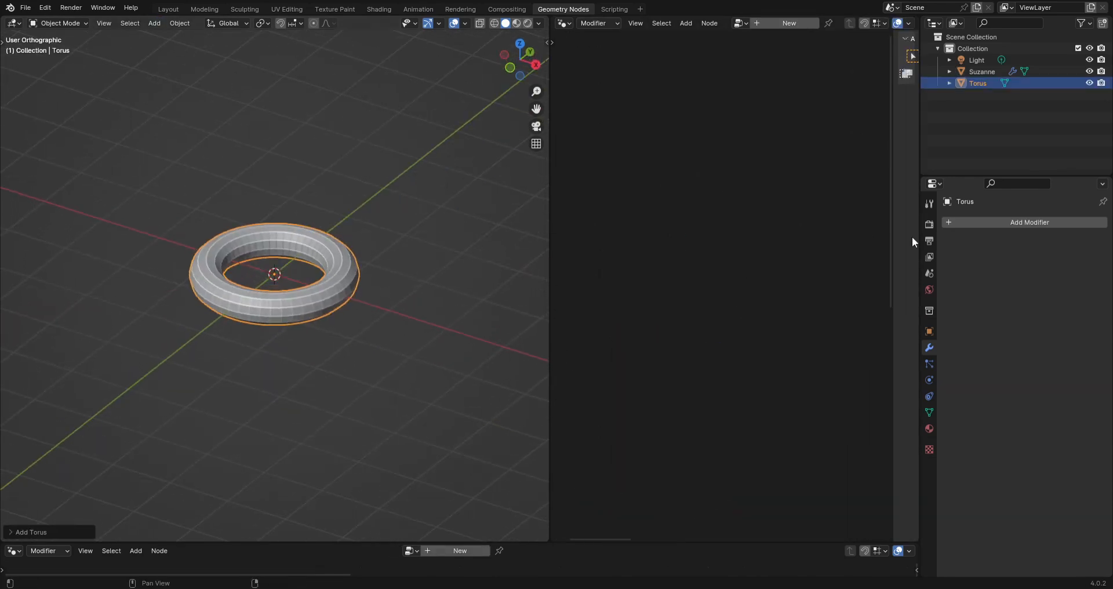
left_click(985, 222)
left_click(959, 238)
left_click(959, 259)
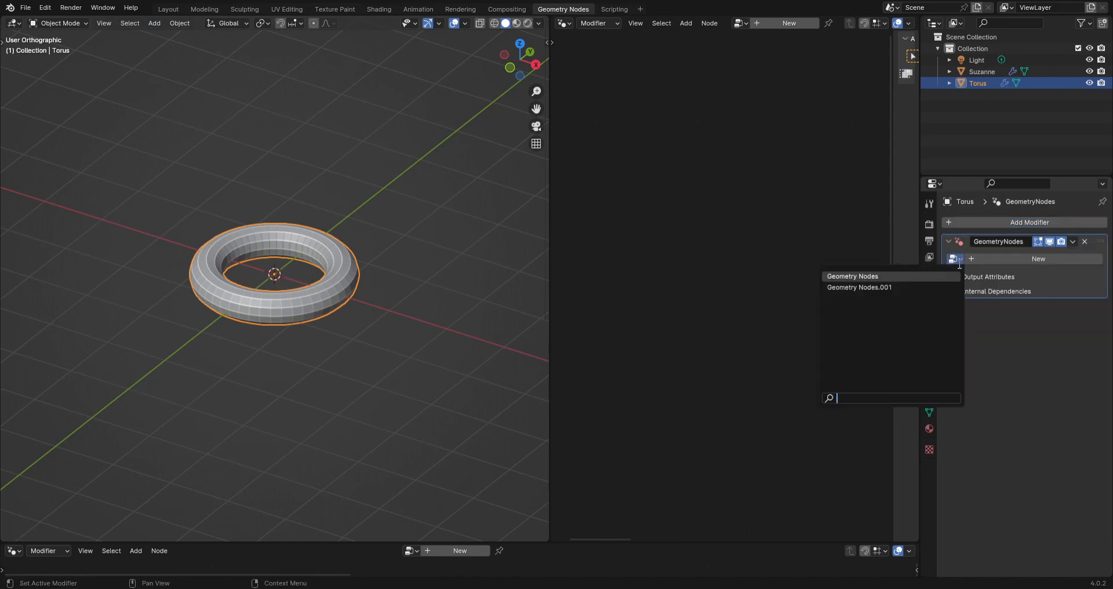
left_click(926, 284)
Activate the Viewer node on the joined geometry to preview the chains wrapped around the torus.
scroll(710, 278, "down", 5)
middle_click_drag(818, 329, 676, 277)
left_click(575, 278)
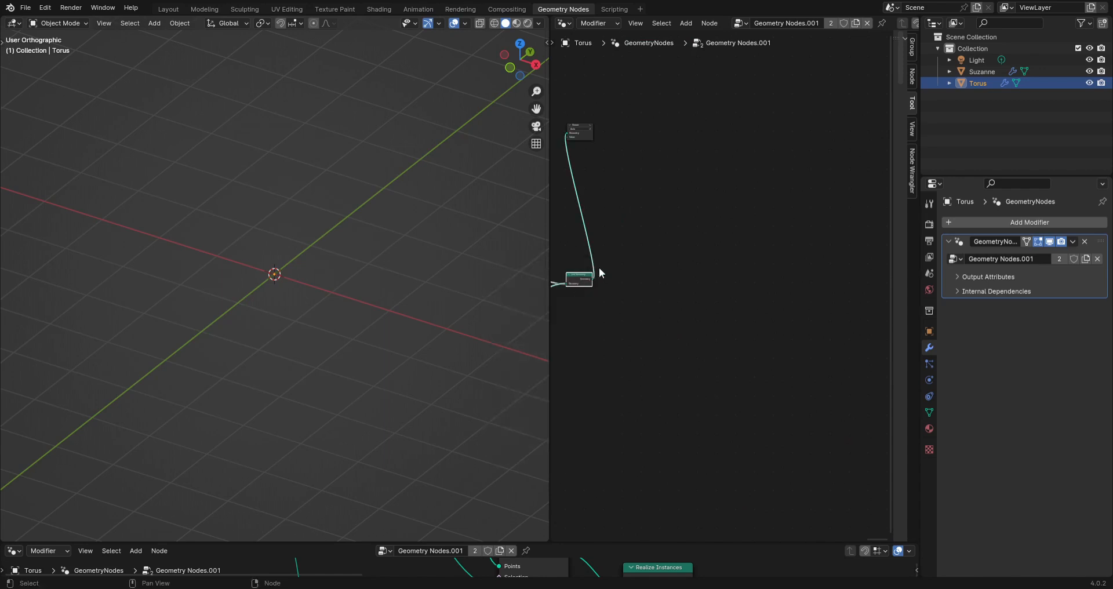
middle_click_drag(575, 278, 698, 275)
left_click(707, 131)
left_click(432, 269)
middle_click_drag(432, 269, 454, 307)
scroll(439, 269, "up", 3)
Raise the Points node's count to wrap more chains around the torus.
scroll(676, 271, "down", 3)
middle_click_drag(596, 268, 822, 248)
middle_click_drag(767, 223, 738, 286, "ctrl")
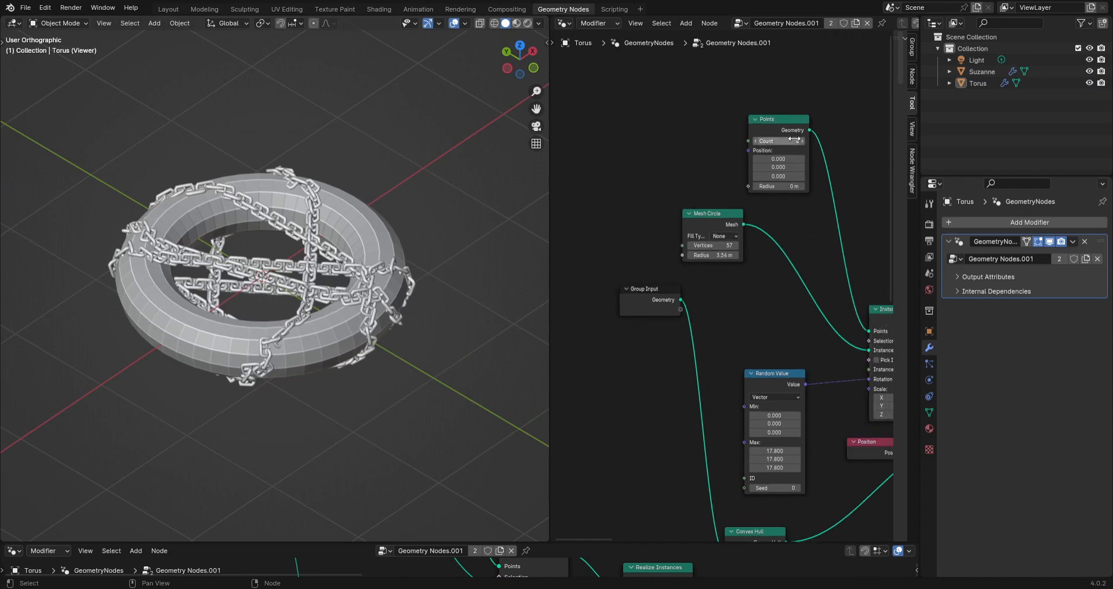
mouse_move(800, 142)
left_mouse_down()
mouse_move(812, 142)
mouse_move(776, 142)
mouse_move(801, 142)
left_mouse_up()
middle_click_drag(313, 285, 334, 198)
scroll(414, 288, "down", 1)
left_click(149, 25)
mouse_move(166, 37)
middle_click_drag(422, 240, 557, 393)
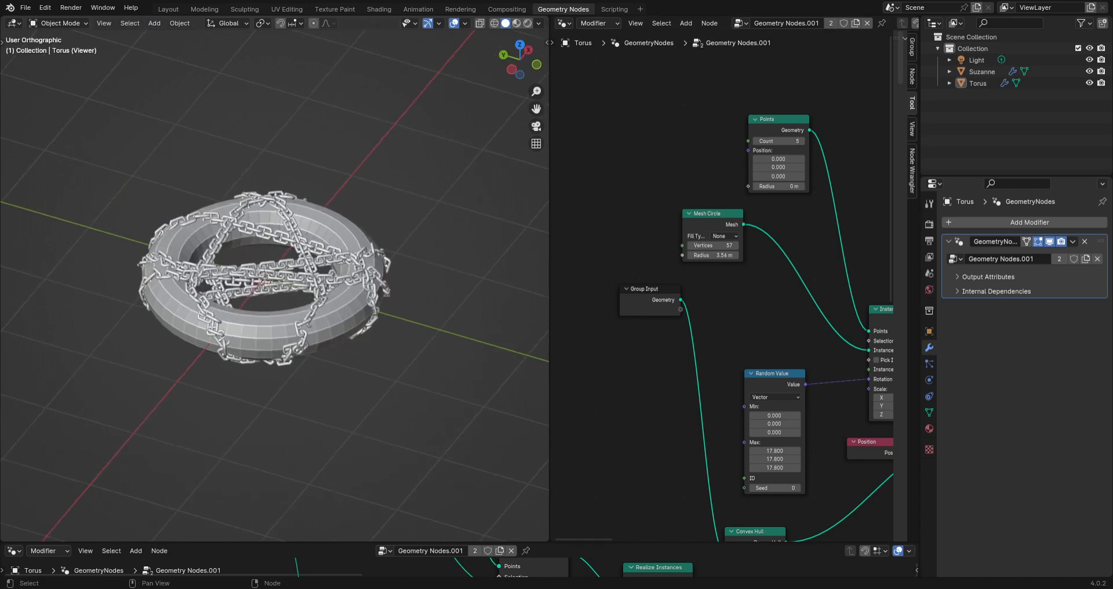